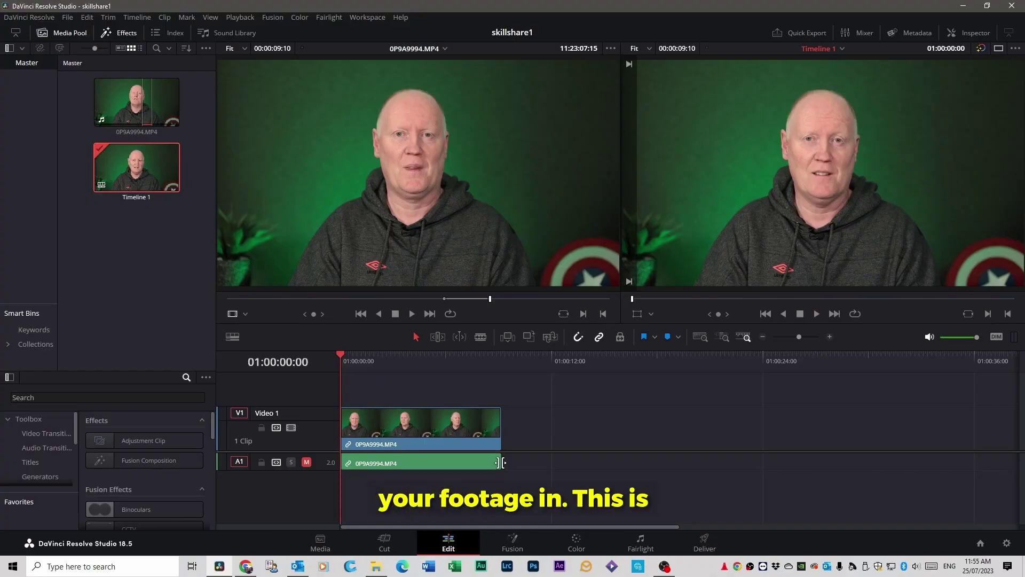
# Play the unretouched clip, then stop playback and return to the start.
pyautogui.press('space')
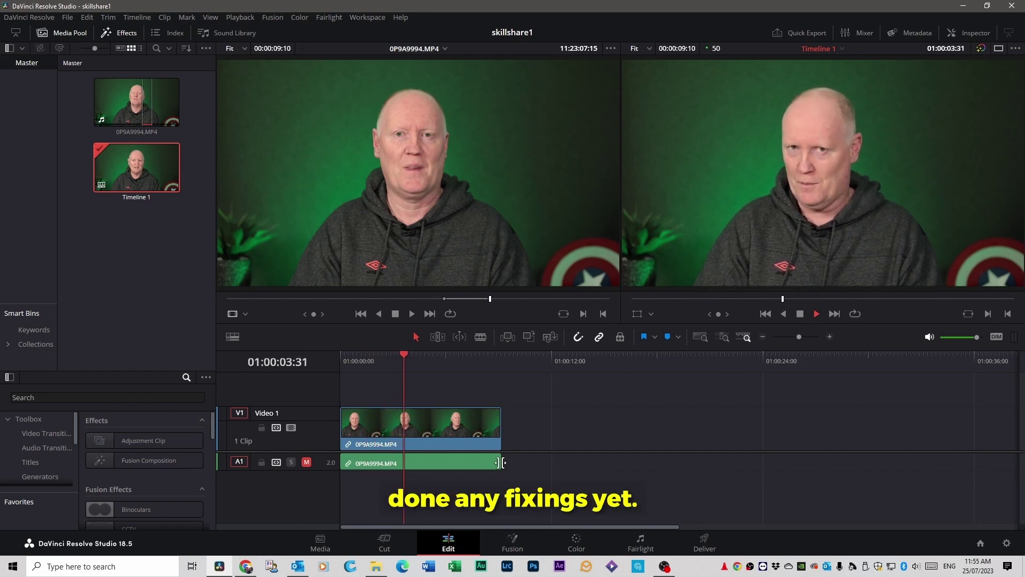
pyautogui.press('space')
pyautogui.press('Home')
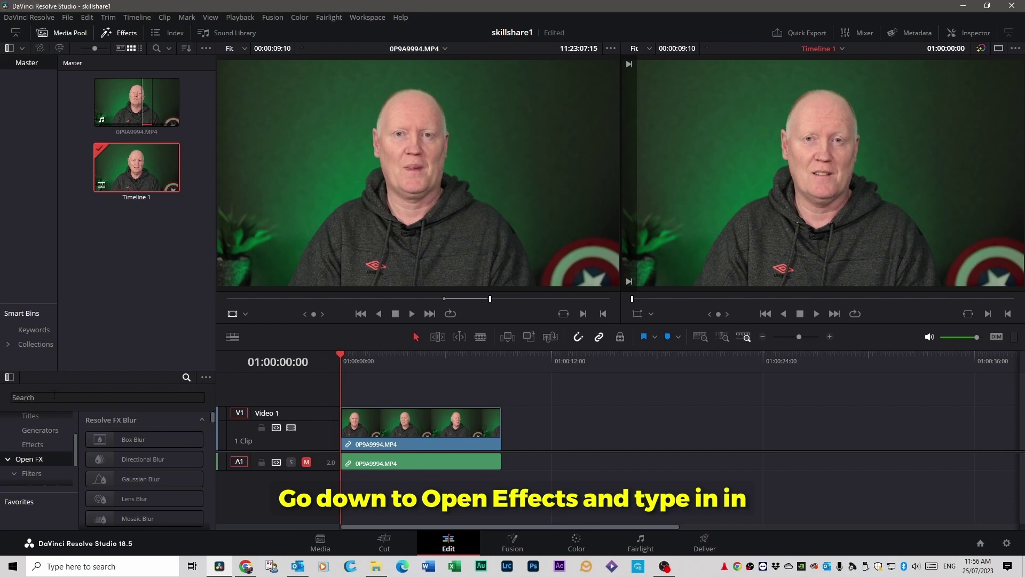
# Search effects for 'bea' and drop Resolve FX Beauty onto the 0P9A9994.MP4 clip on V1.
pyautogui.write('beauty')
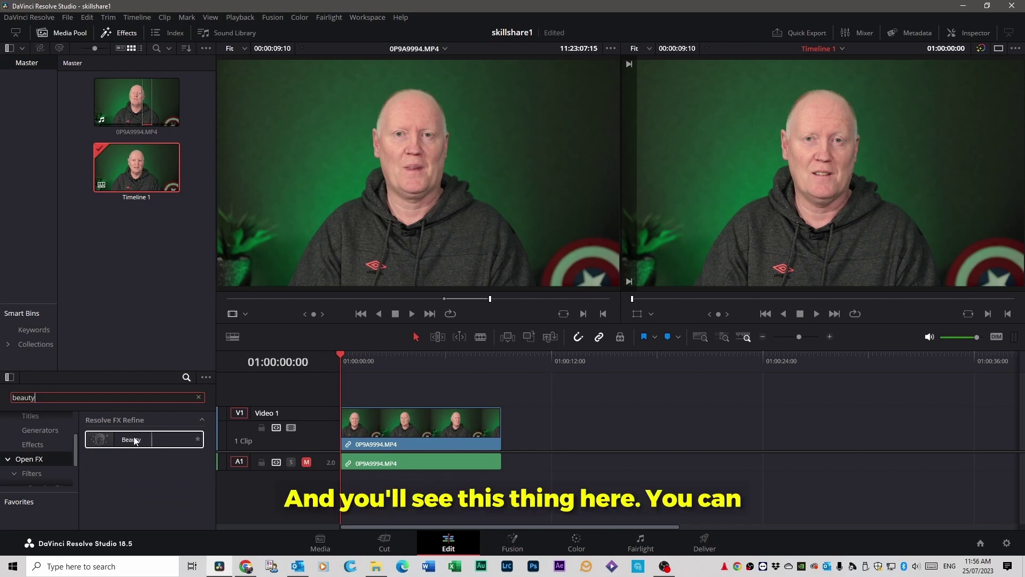
pyautogui.moveTo(133, 443); pyautogui.dragTo(416, 432)
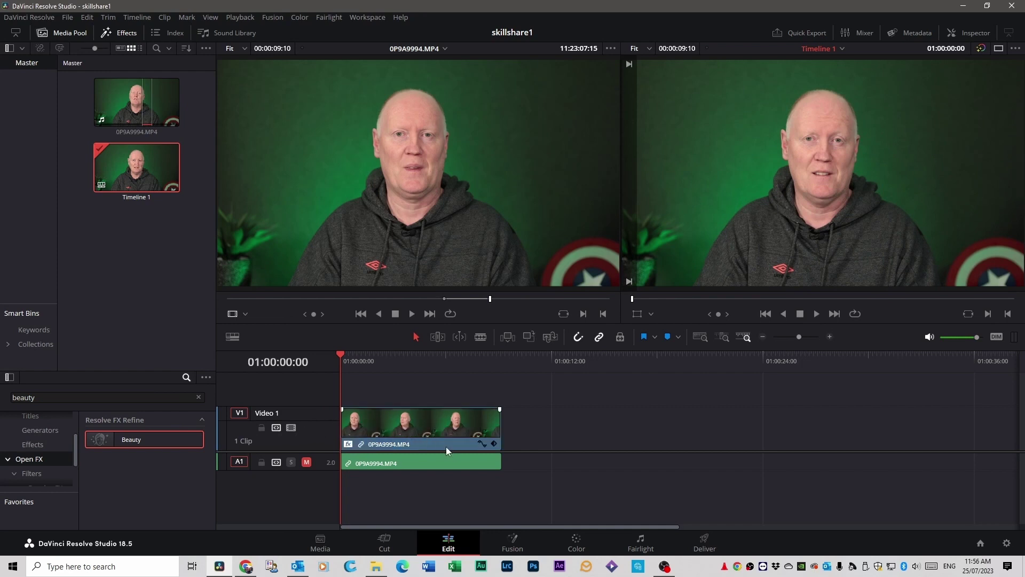
# Show the Beauty effect settings in the Inspector, zoom the viewer in, and play the clip.
pyautogui.click(976, 31)
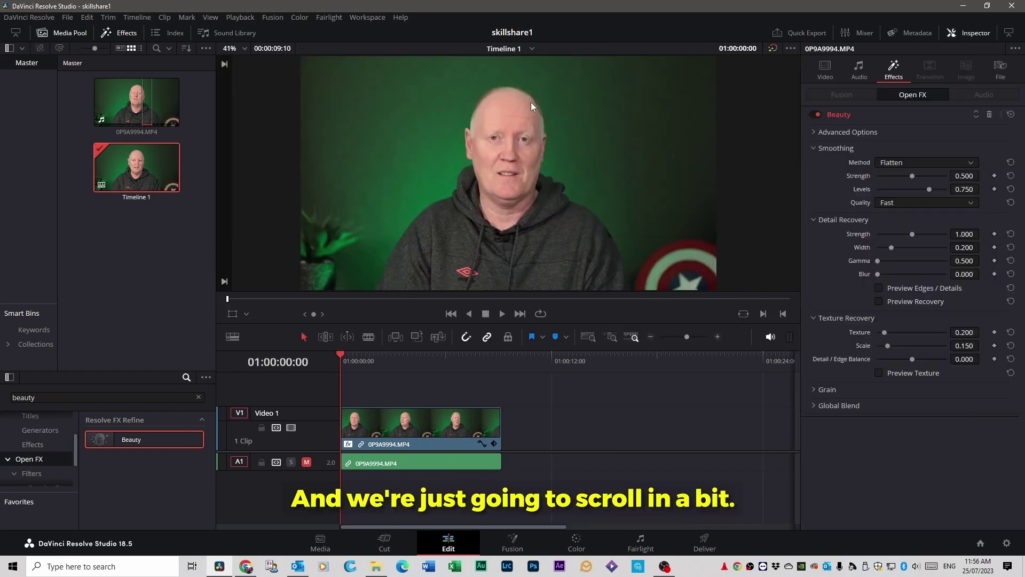
pyautogui.scroll(5, 501, 156)
pyautogui.scroll(3, 510, 167)
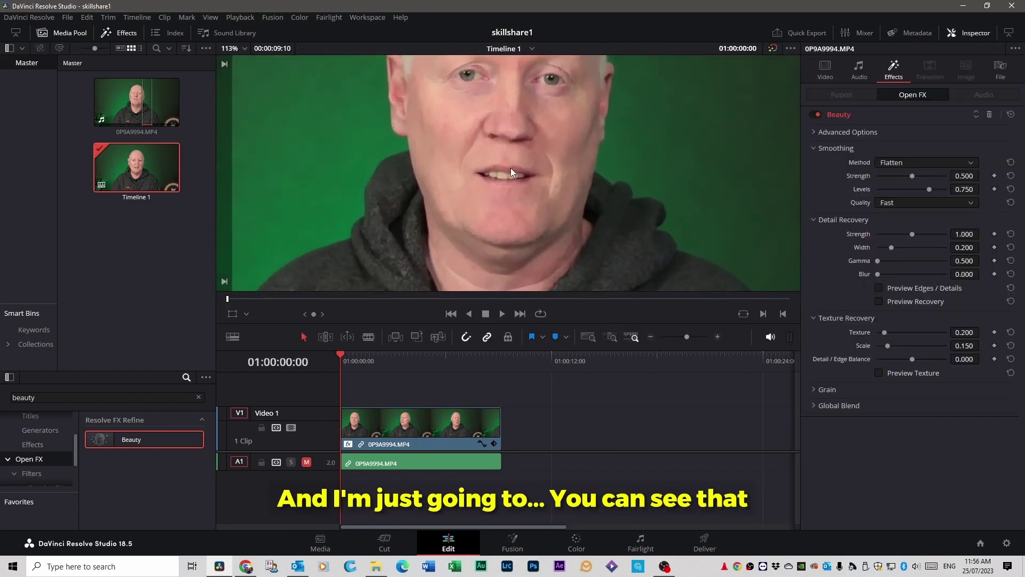
pyautogui.press('space')
pyautogui.press('space')
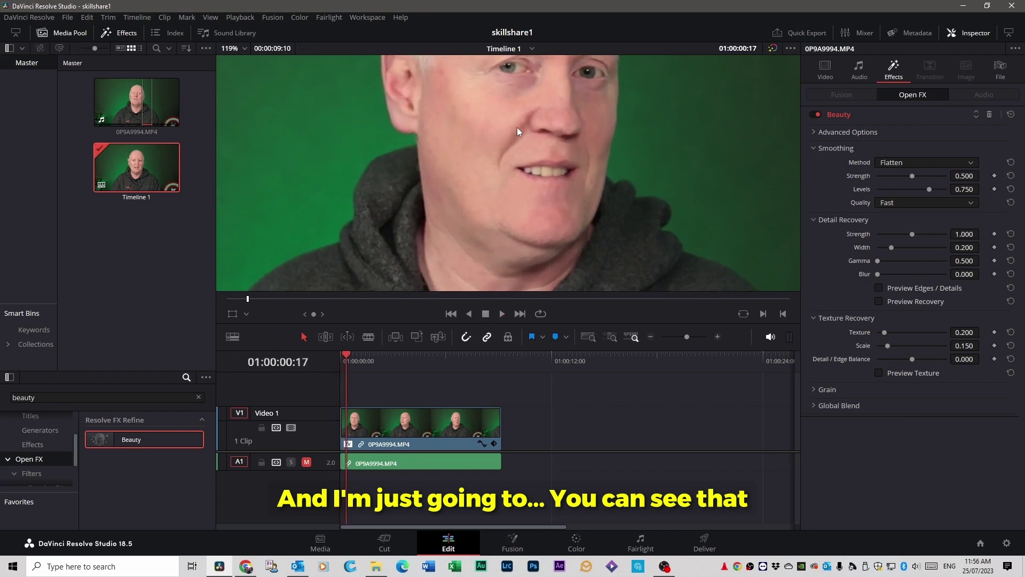
pyautogui.scroll(-2, 492, 209)
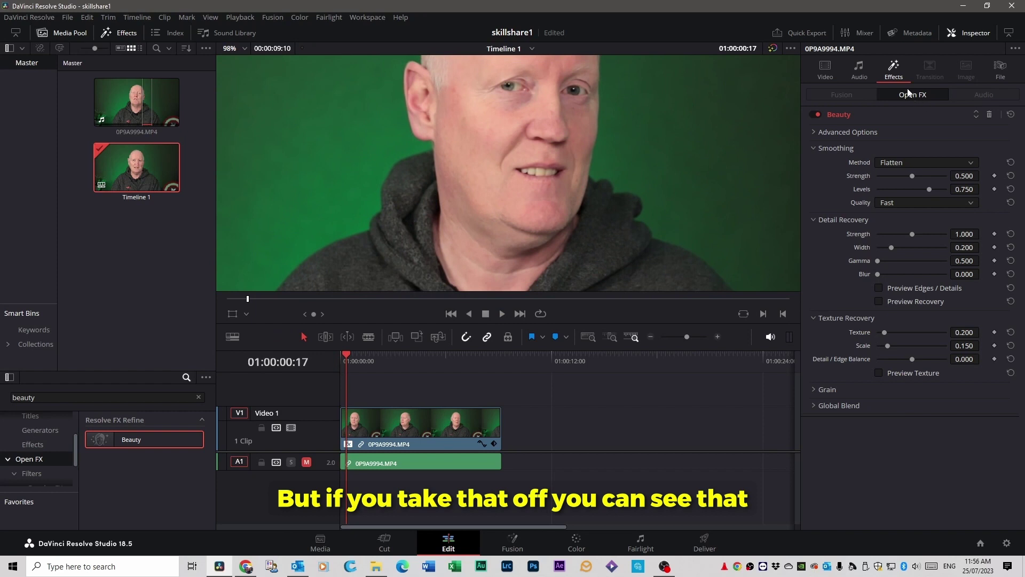
# Toggle Beauty off and on repeatedly during playback to compare the skin smoothing.
pyautogui.click(815, 115)
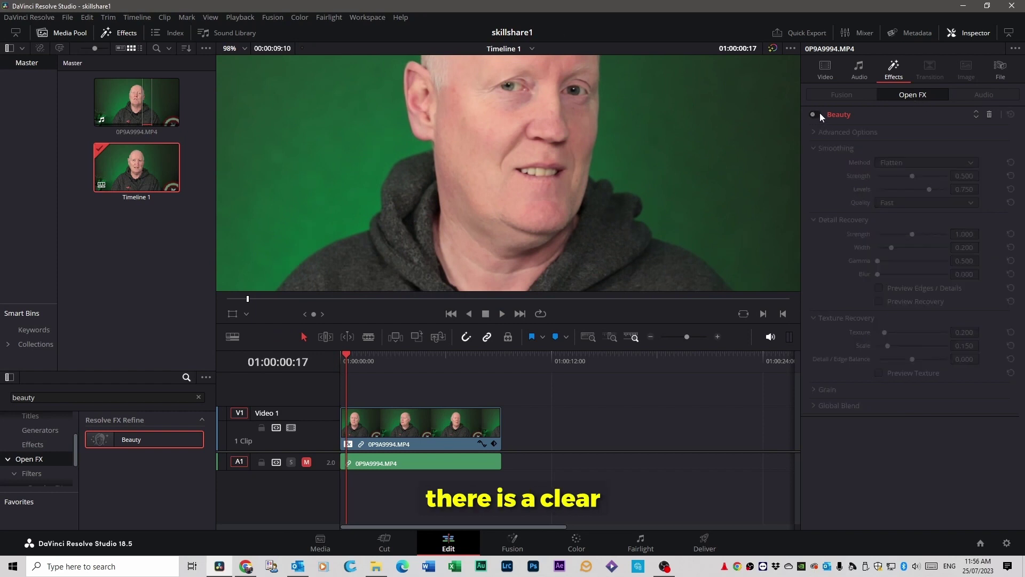
pyautogui.click(817, 114)
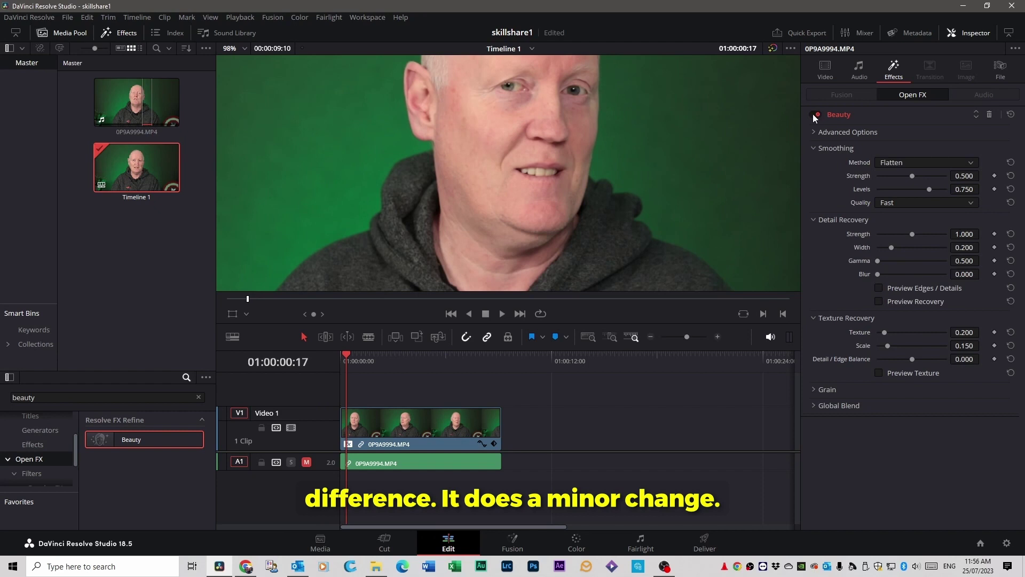
pyautogui.click(815, 116)
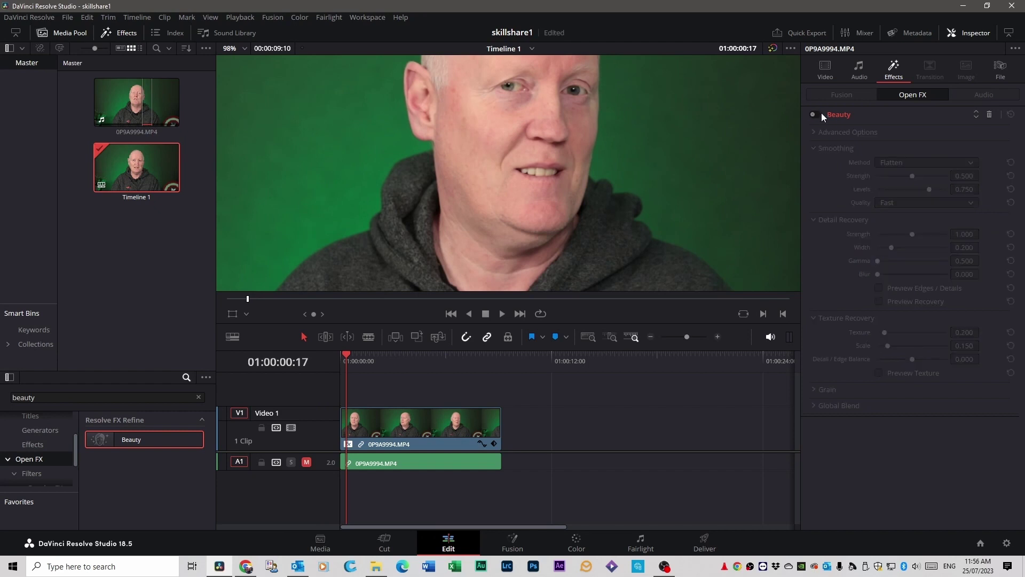
pyautogui.click(816, 115)
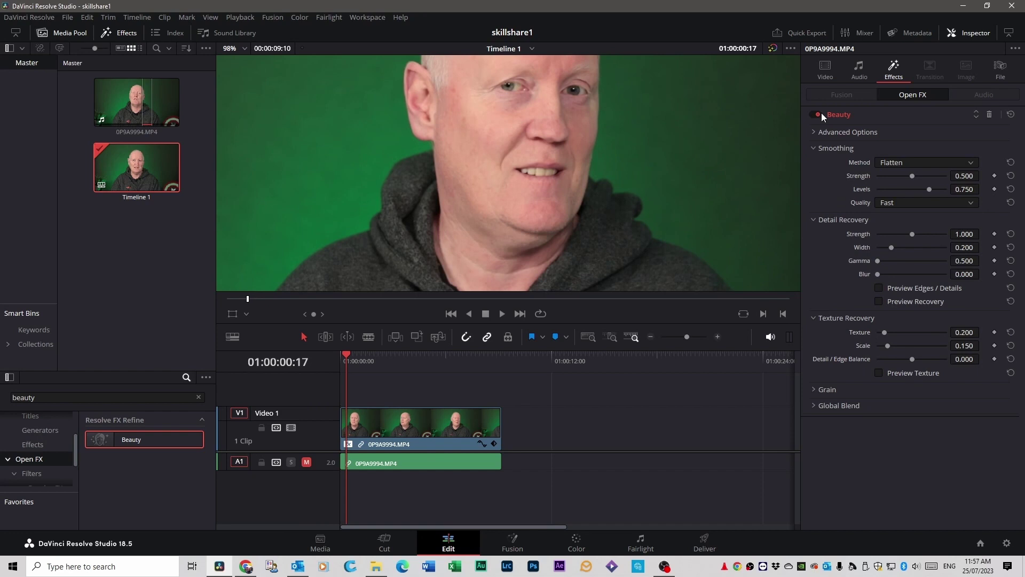
pyautogui.press('space')
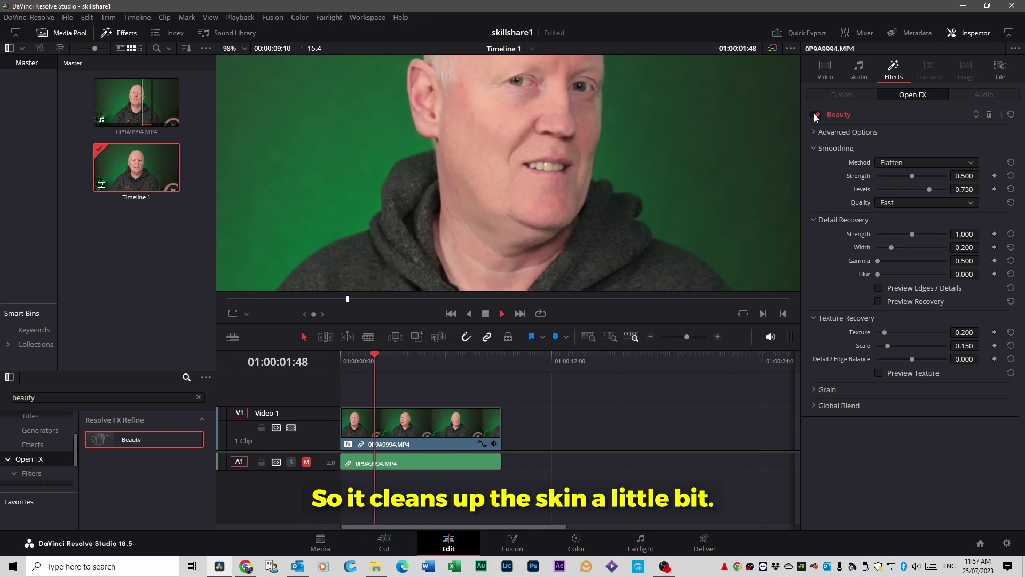
pyautogui.click(815, 115)
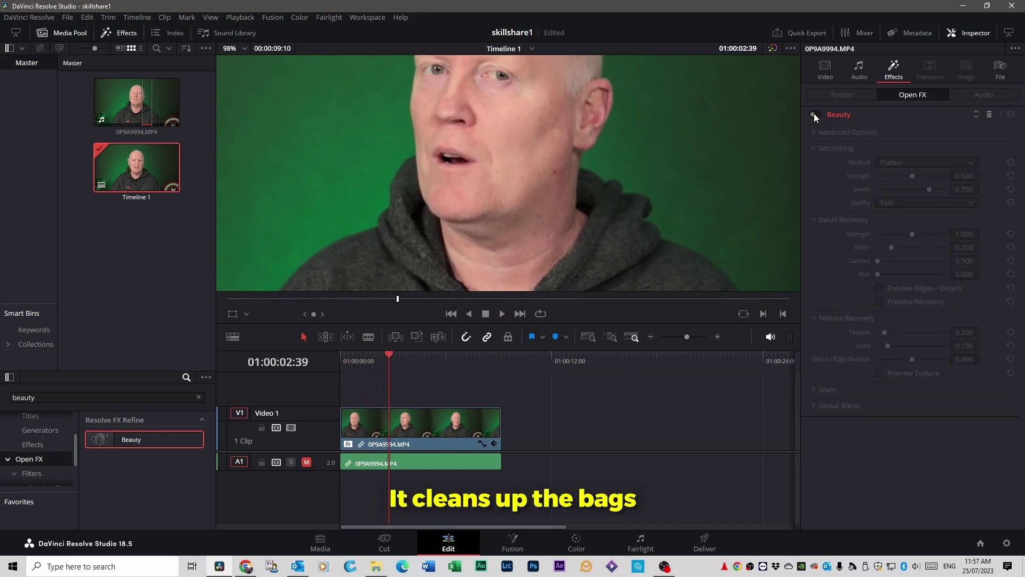
pyautogui.click(815, 114)
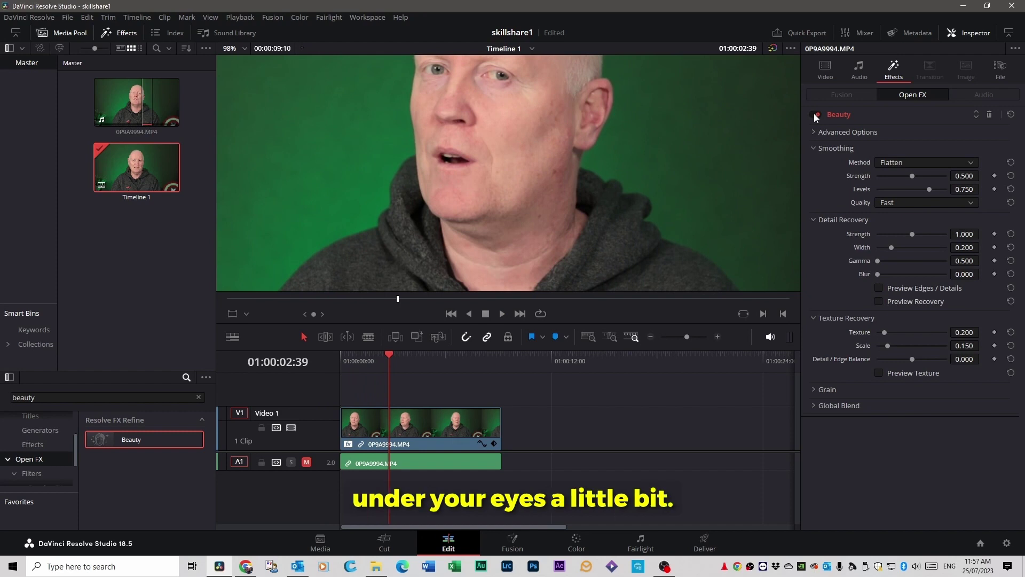
pyautogui.click(815, 115)
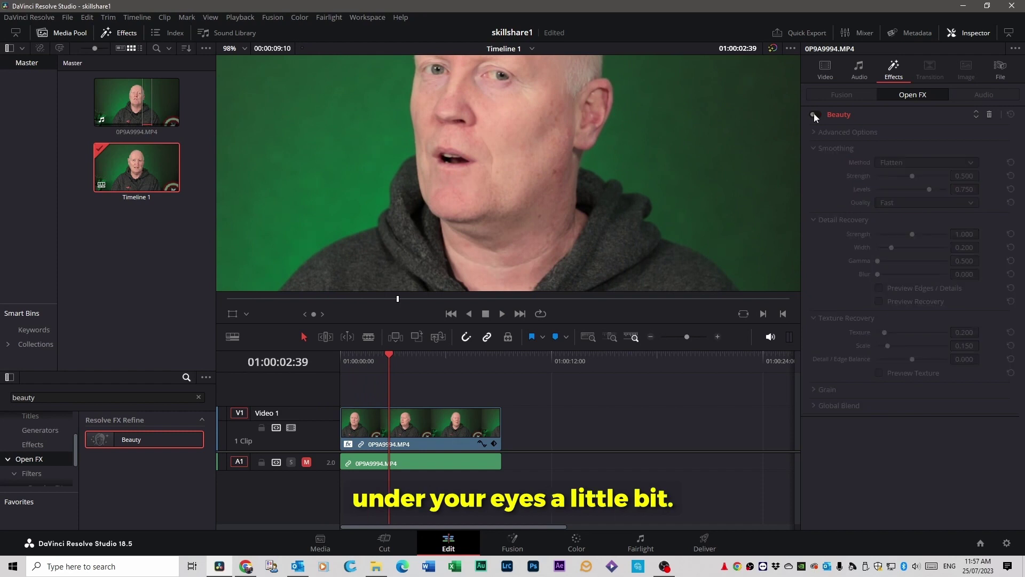
pyautogui.click(815, 115)
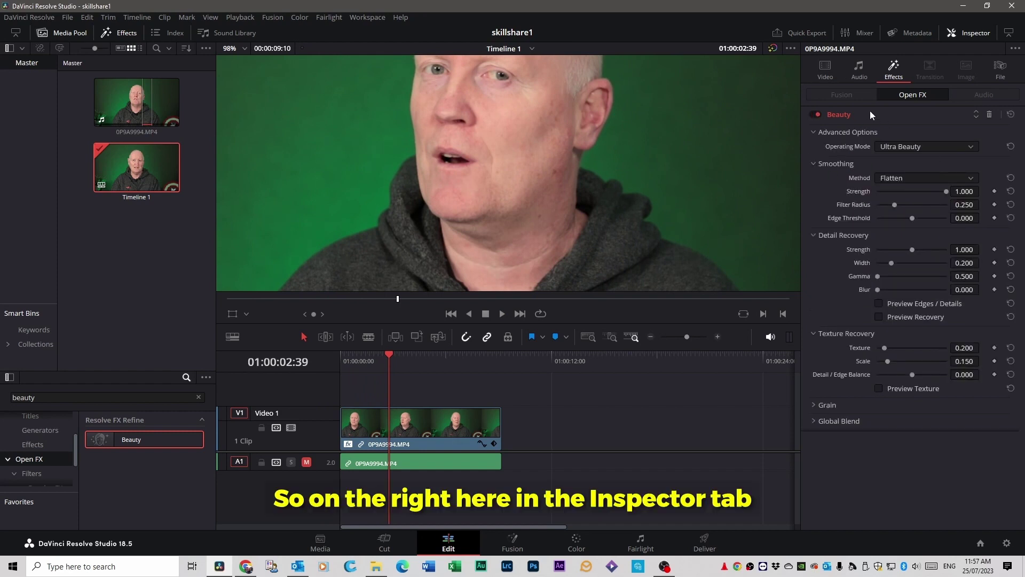
# Try Automatic, then Advanced operating mode, raising Smoothing Threshold to about 0.287.
pyautogui.click(961, 147)
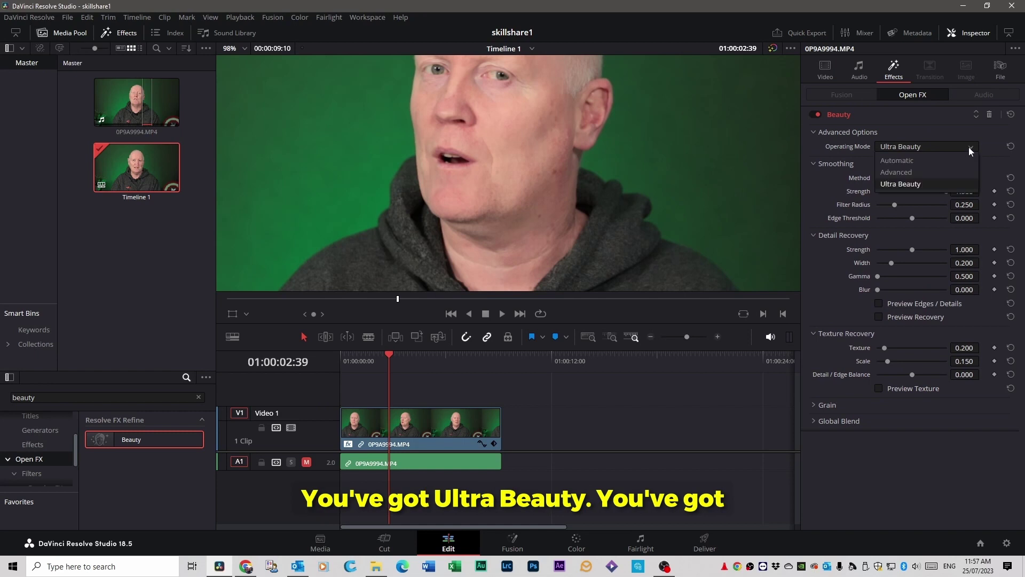
pyautogui.click(899, 162)
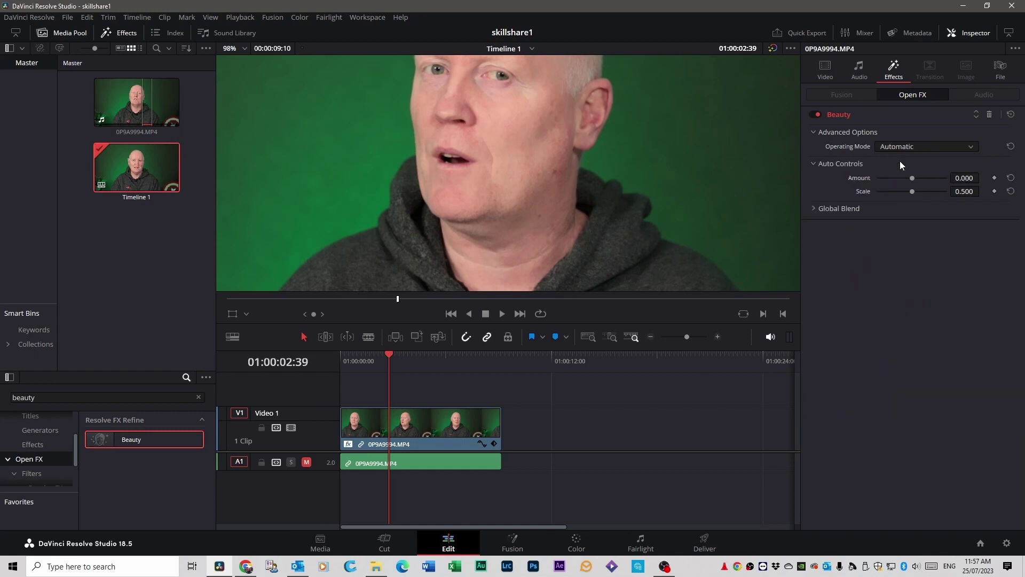
pyautogui.click(902, 148)
pyautogui.click(896, 172)
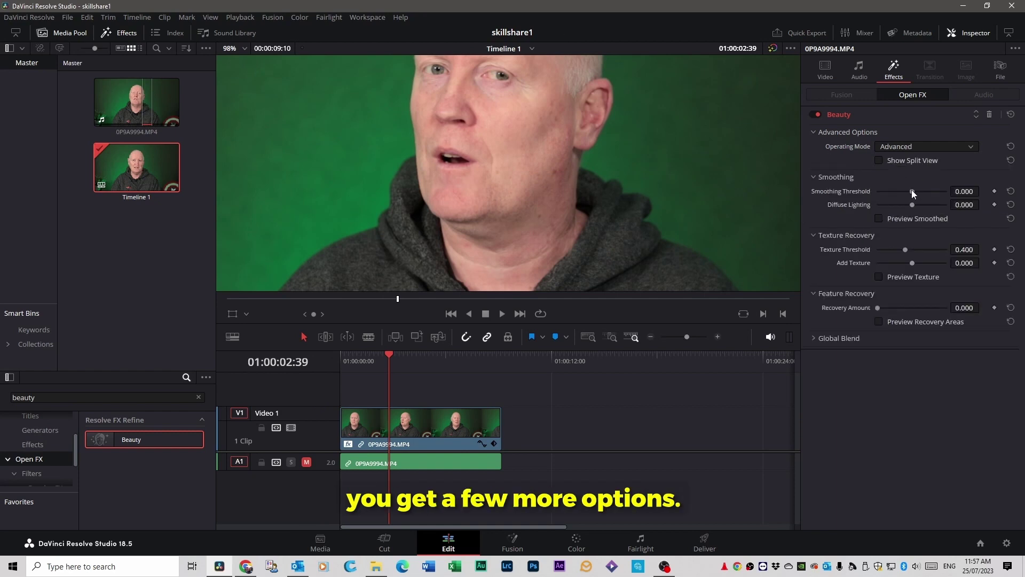
pyautogui.moveTo(912, 191)
pyautogui.mouseDown()
pyautogui.moveTo(979, 195)
pyautogui.moveTo(885, 188)
pyautogui.moveTo(918, 194)
pyautogui.moveTo(905, 205)
pyautogui.mouseUp()
# Return to Ultra Beauty with Filter smoothing, Filter Radius 0.543 and Edge Threshold -0.302.
pyautogui.click(926, 146)
pyautogui.click(924, 171)
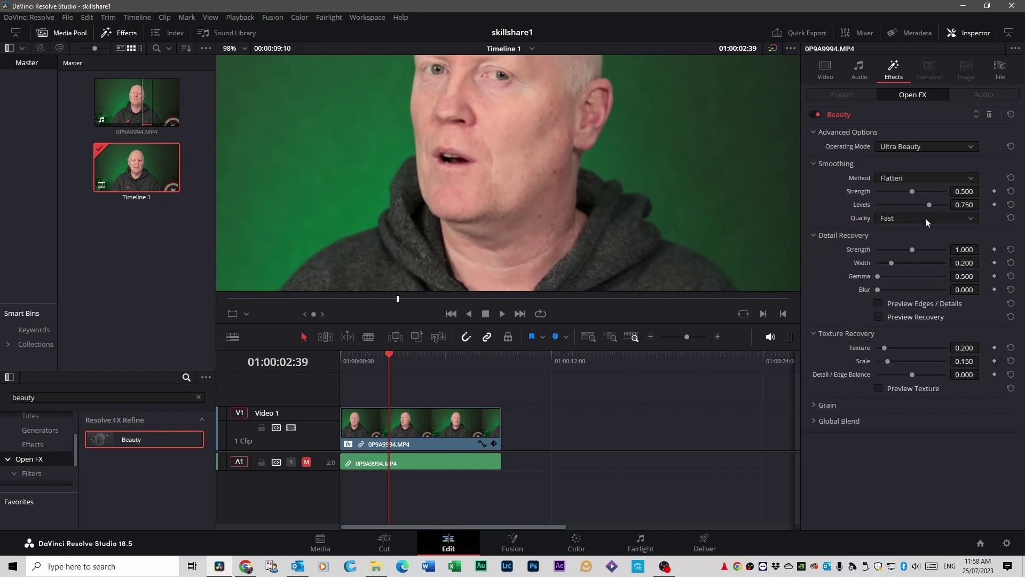
pyautogui.click(922, 179)
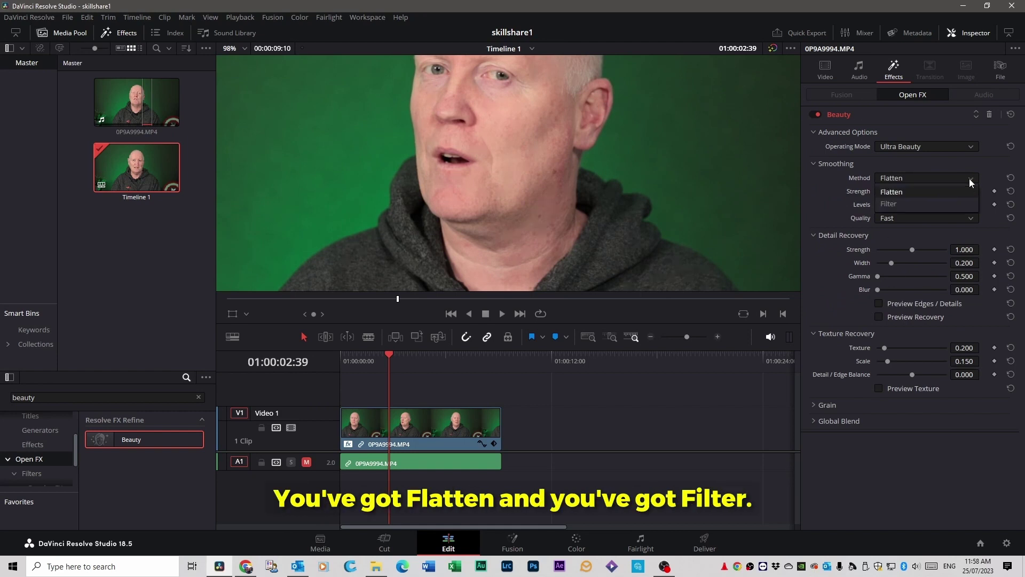
pyautogui.click(902, 203)
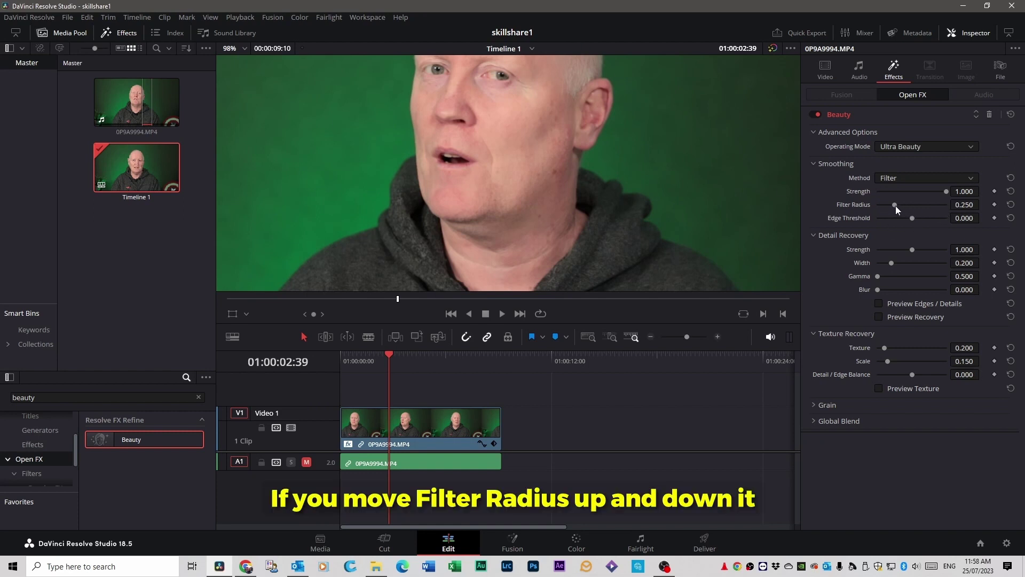
pyautogui.moveTo(894, 205); pyautogui.dragTo(964, 207)
pyautogui.scroll(-5, 562, 146)
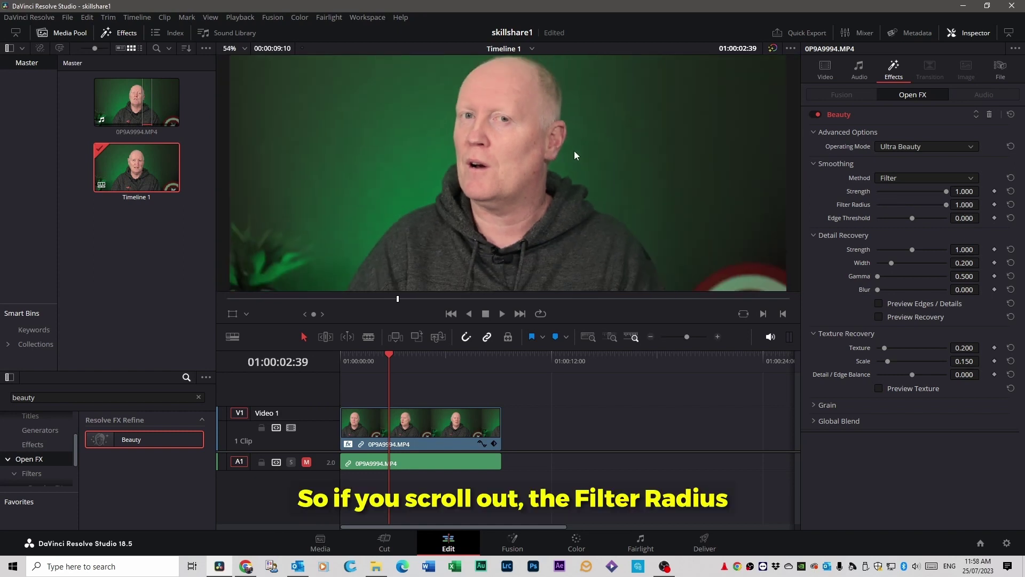
pyautogui.scroll(-1, 575, 150)
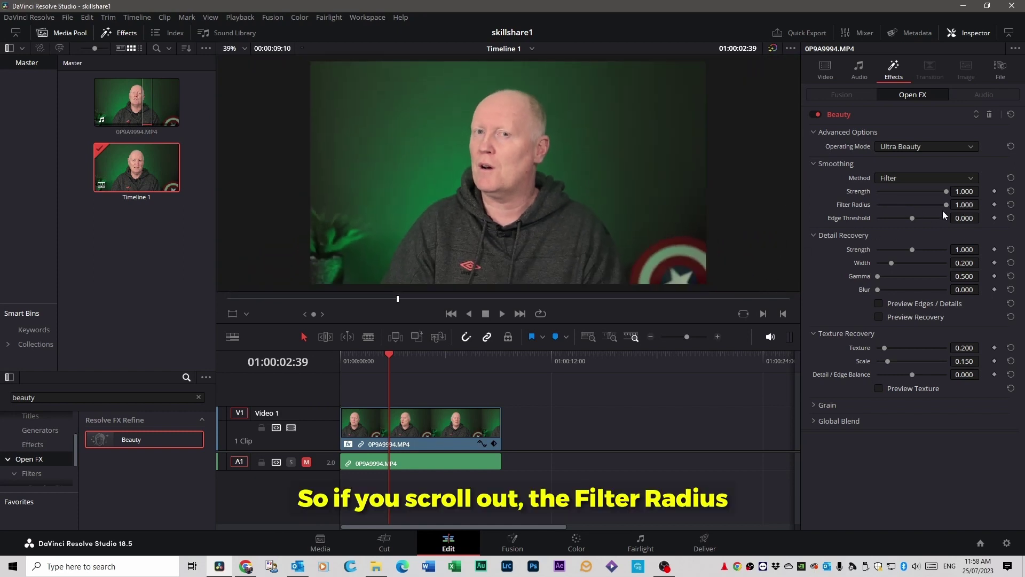
pyautogui.moveTo(947, 204); pyautogui.dragTo(900, 217)
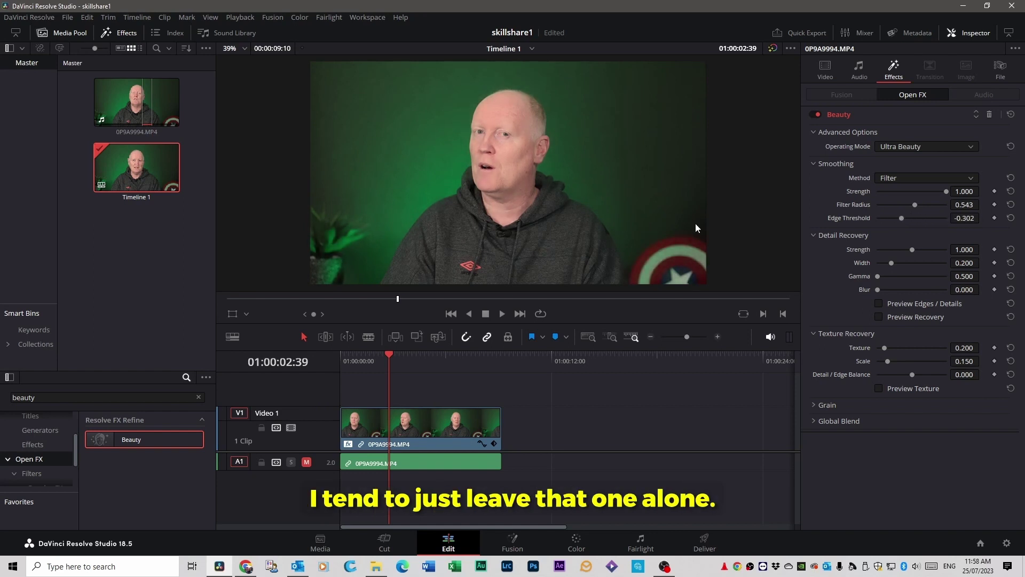
# Toggle Beauty off and on to compare, then play and stop the retouched clip.
pyautogui.click(813, 114)
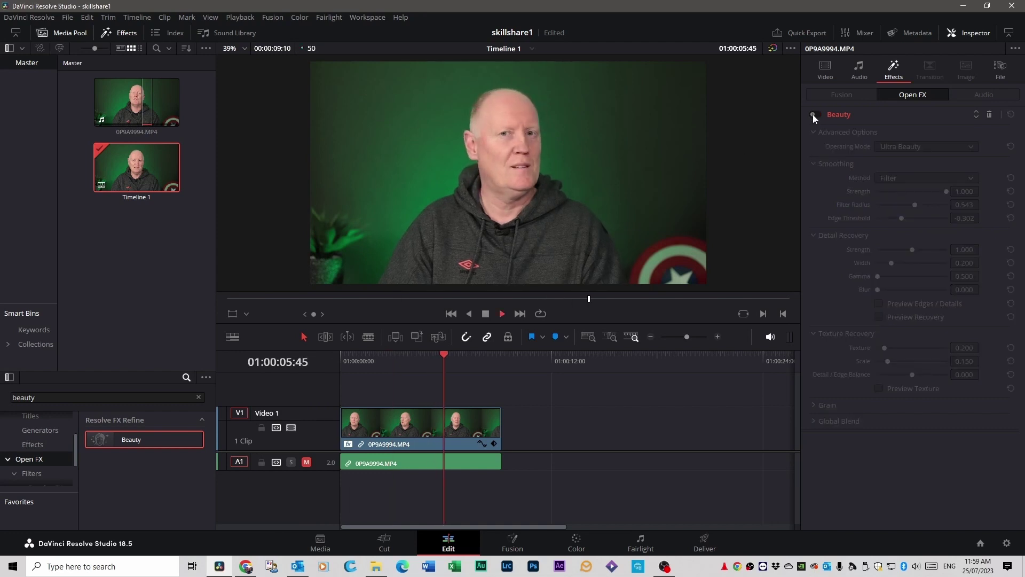
pyautogui.click(813, 114)
pyautogui.press('space')
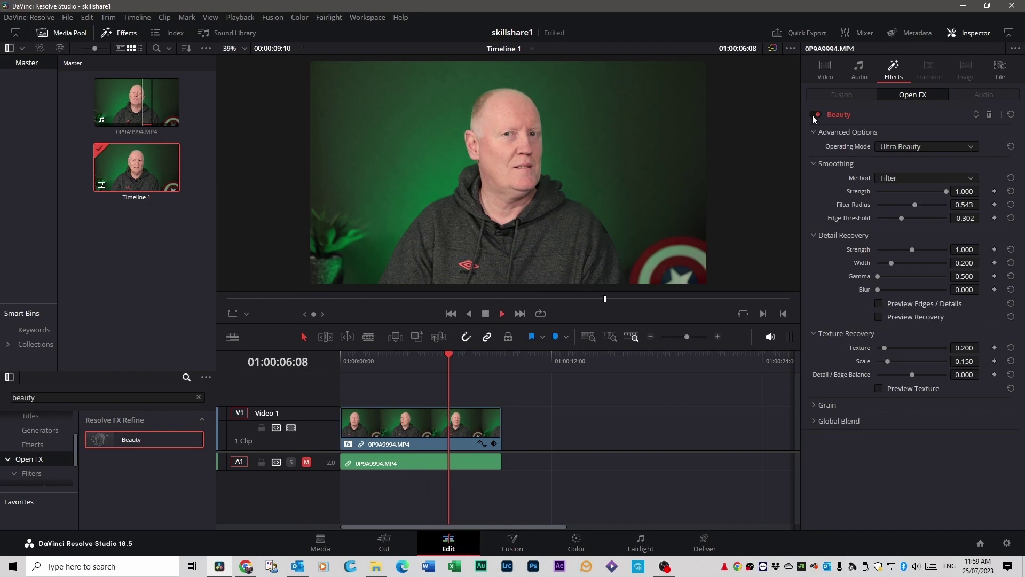
pyautogui.press('space')
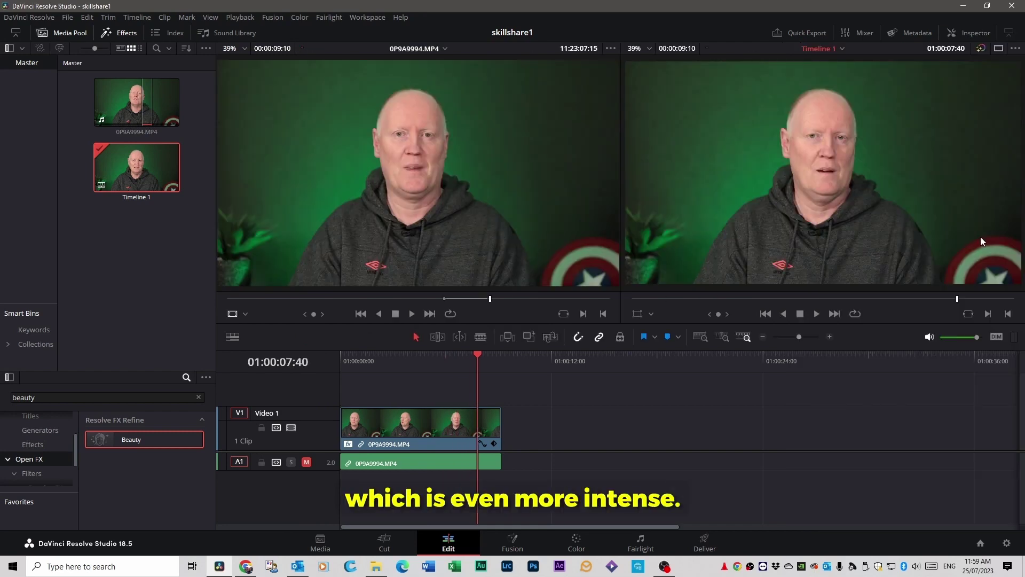
# Switch to the Color page and search the Effects library for 'face refinemen'.
pyautogui.click(576, 542)
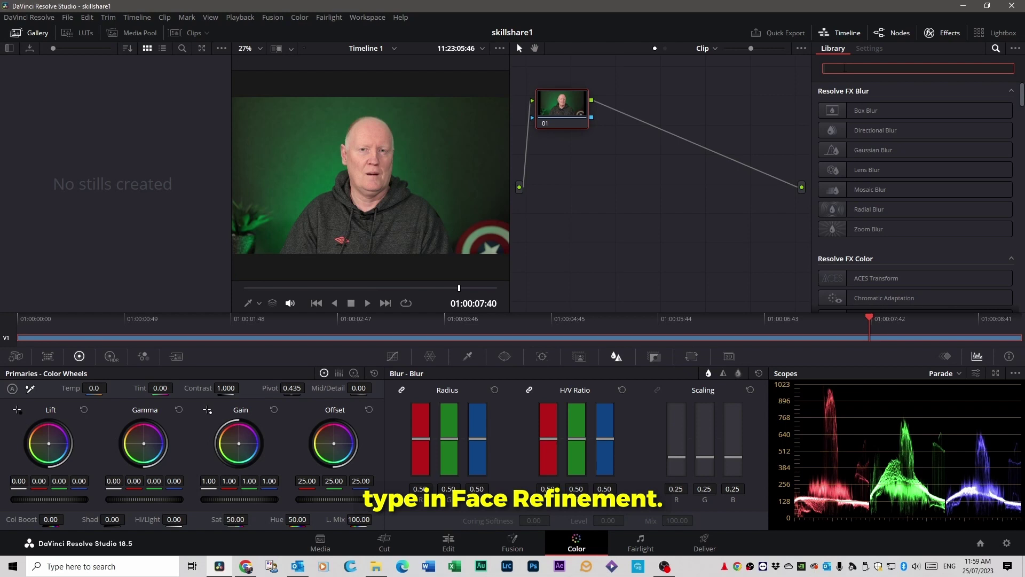
pyautogui.write('face ref')
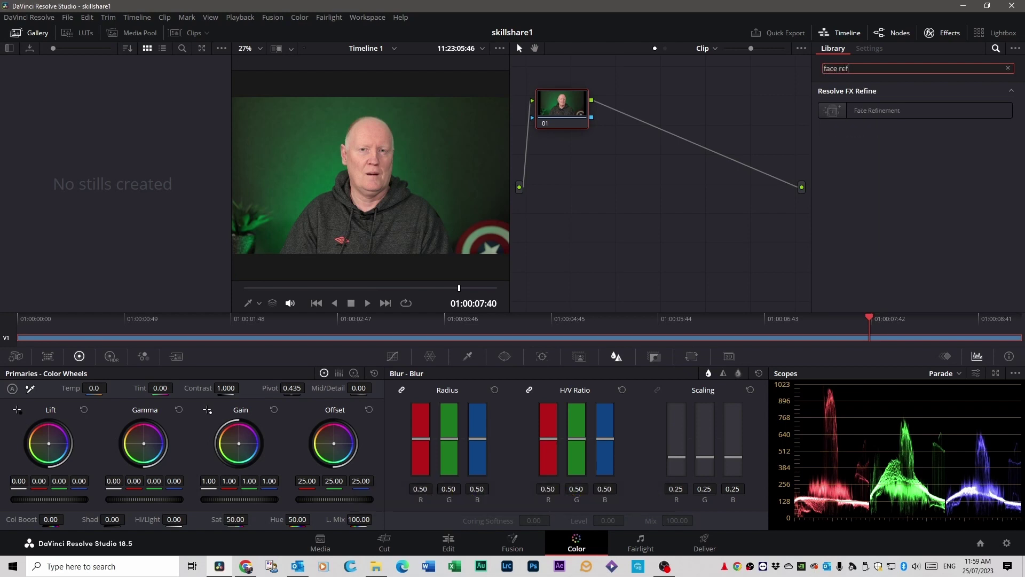
pyautogui.write('inement')
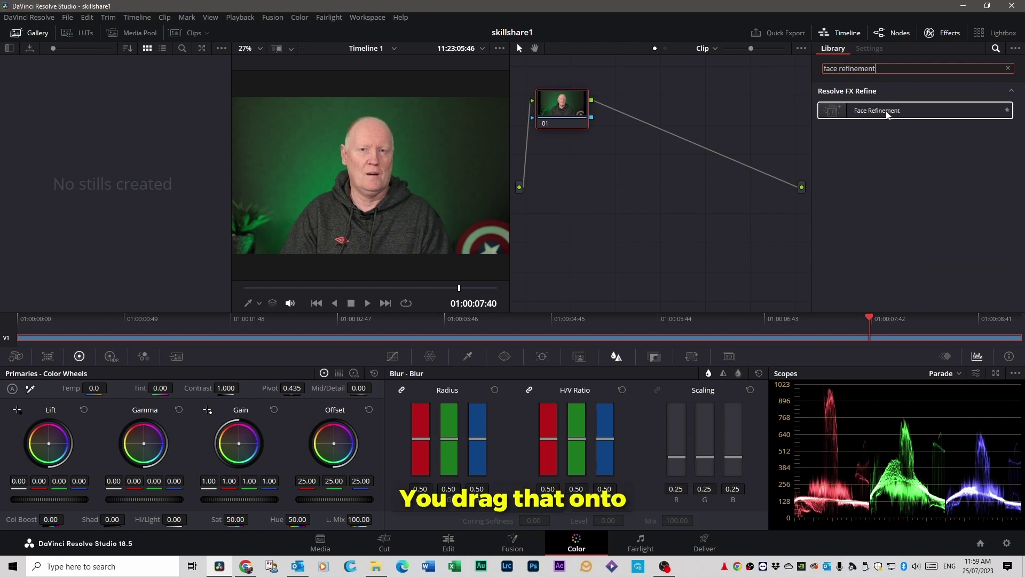
# Drop Face Refinement onto node 01 and run Analyze to track the speaker's face.
pyautogui.moveTo(891, 113); pyautogui.dragTo(567, 111)
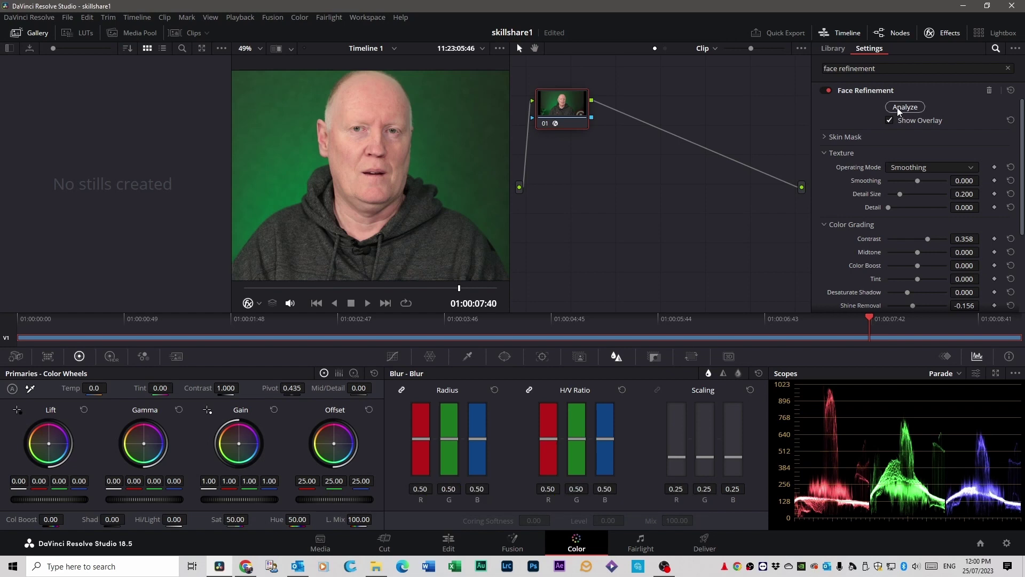
pyautogui.click(897, 107)
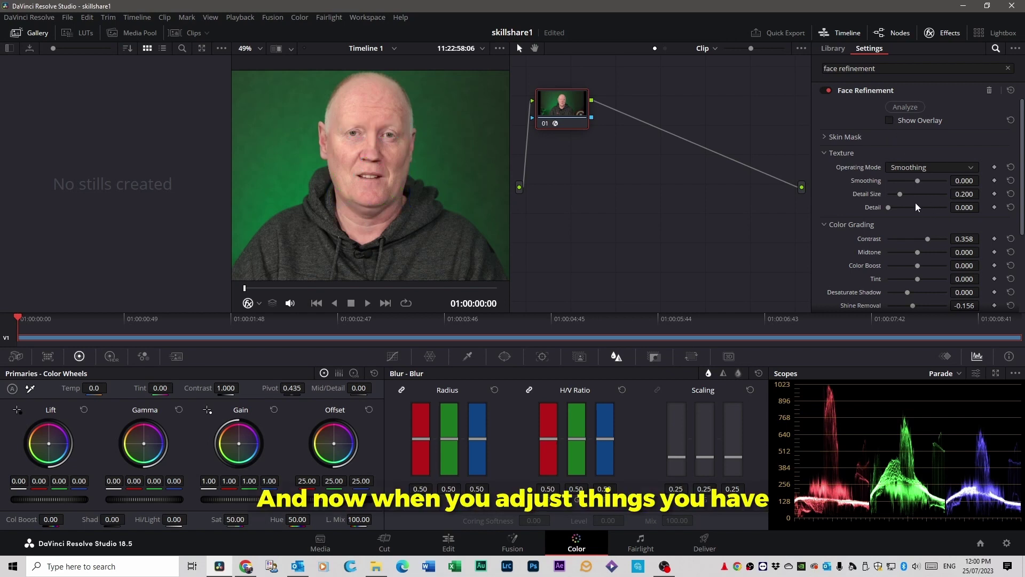
# Set Smoothing to -0.064 and Detail Size to 0.624, preview playback, then return Detail to 0.000.
pyautogui.moveTo(918, 180)
pyautogui.mouseDown()
pyautogui.moveTo(971, 180)
pyautogui.moveTo(854, 178)
pyautogui.moveTo(950, 182)
pyautogui.moveTo(915, 181)
pyautogui.mouseUp()
pyautogui.moveTo(900, 194); pyautogui.dragTo(940, 209)
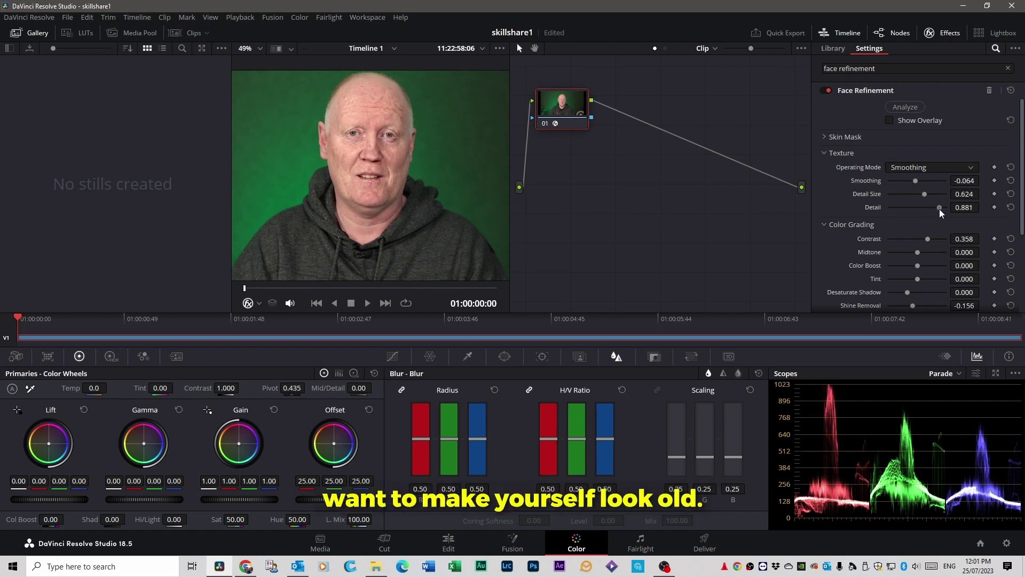
pyautogui.press('space')
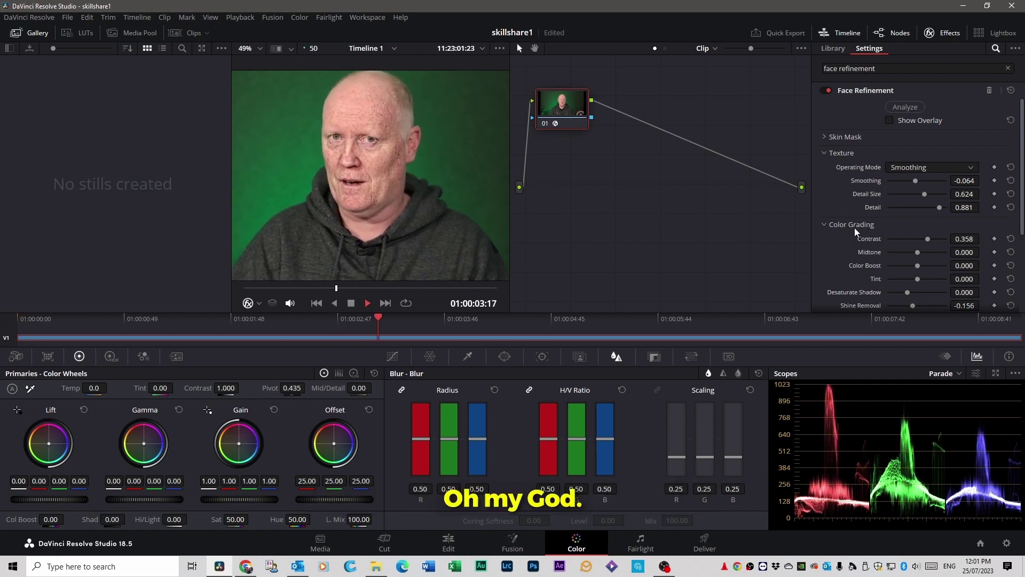
pyautogui.press('space')
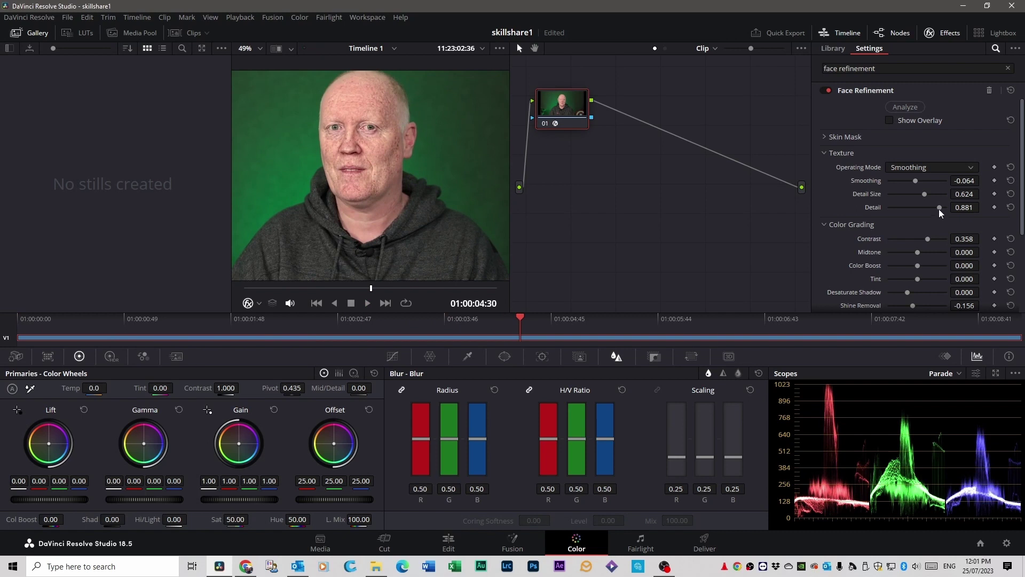
pyautogui.moveTo(938, 209); pyautogui.dragTo(843, 209)
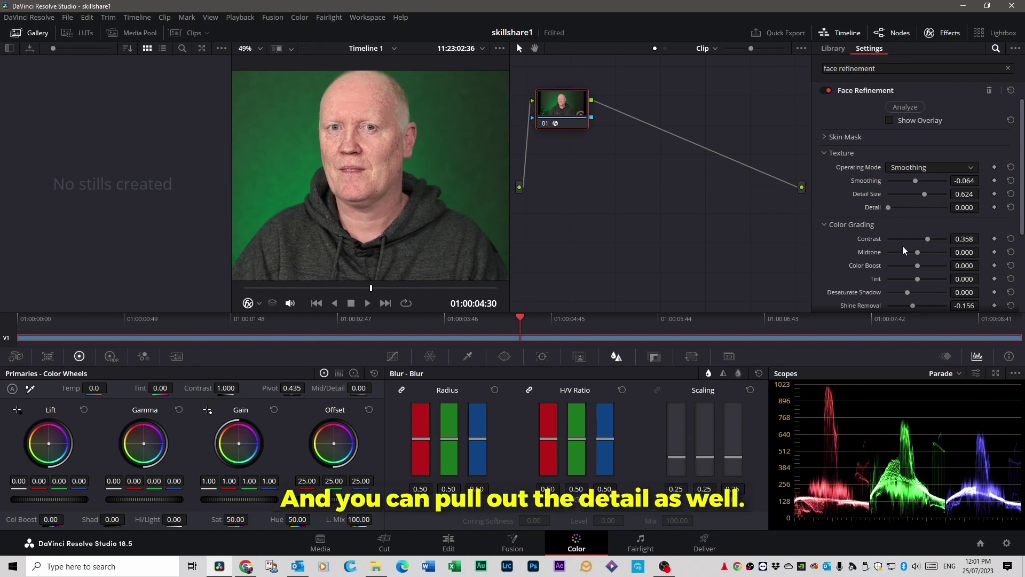
# Drag Eyebag Removal to 0.918, Eye Sharpening 0.321, Brightening 0.340 and Eye Light -0.004.
pyautogui.scroll(-1, 900, 235)
pyautogui.scroll(-1, 899, 235)
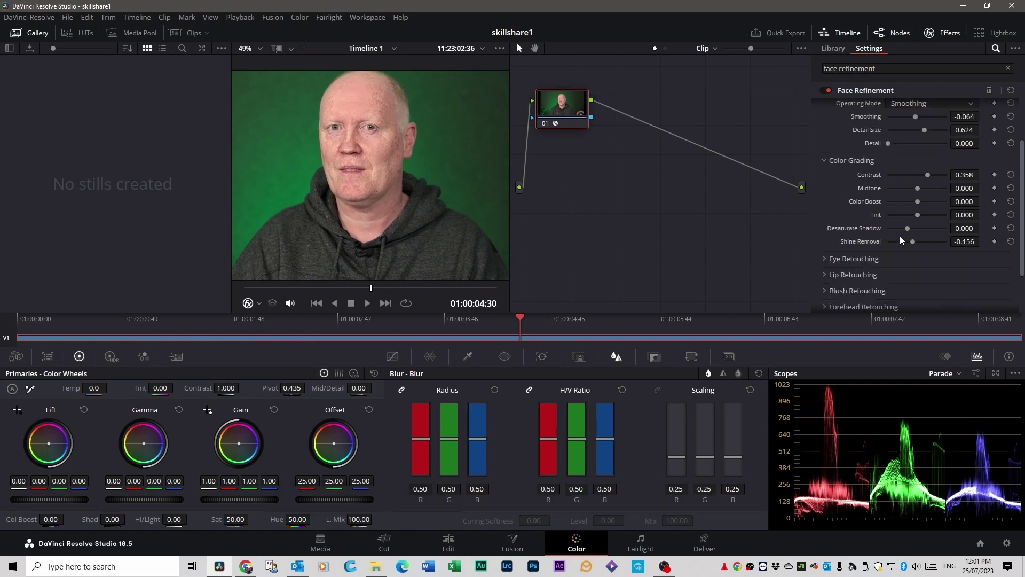
pyautogui.scroll(-1, 870, 233)
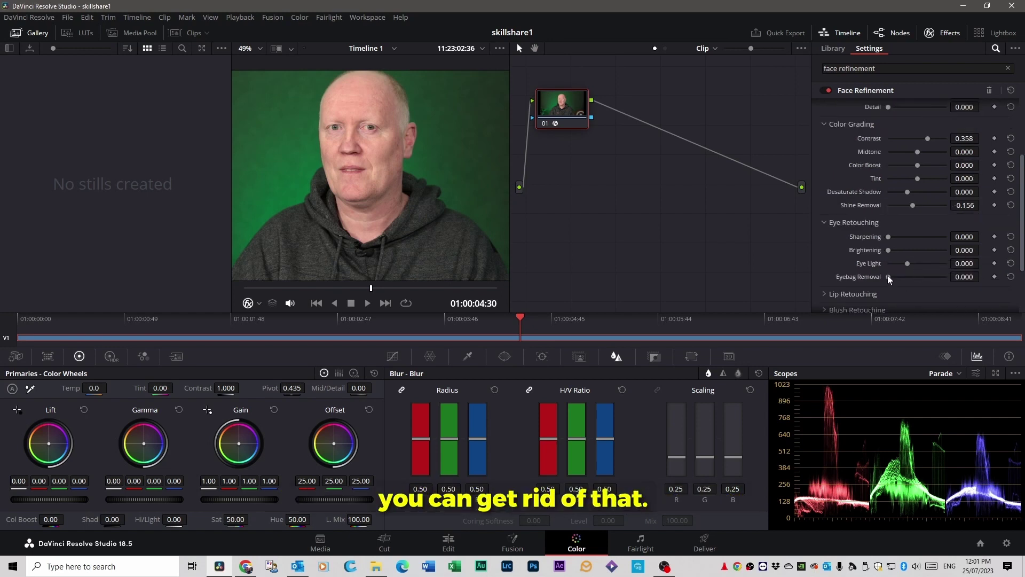
pyautogui.moveTo(888, 275)
pyautogui.mouseDown()
pyautogui.moveTo(919, 272)
pyautogui.moveTo(883, 273)
pyautogui.moveTo(908, 274)
pyautogui.mouseUp()
pyautogui.scroll(1, 345, 123)
pyautogui.scroll(3, 345, 123)
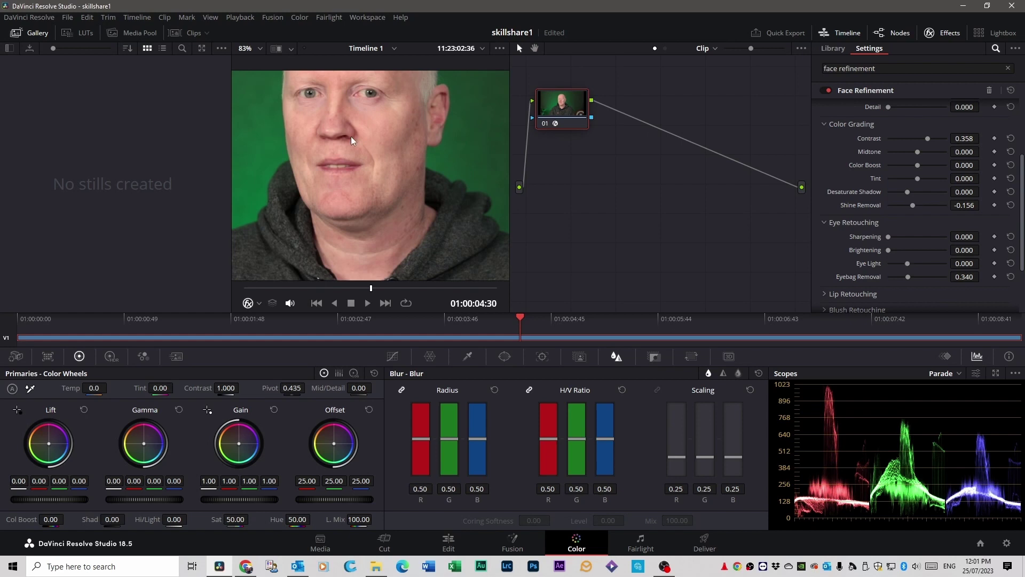
pyautogui.moveTo(908, 264); pyautogui.dragTo(982, 277)
pyautogui.moveTo(889, 250)
pyautogui.mouseDown()
pyautogui.moveTo(970, 257)
pyautogui.moveTo(911, 257)
pyautogui.moveTo(923, 241)
pyautogui.moveTo(905, 246)
pyautogui.mouseUp()
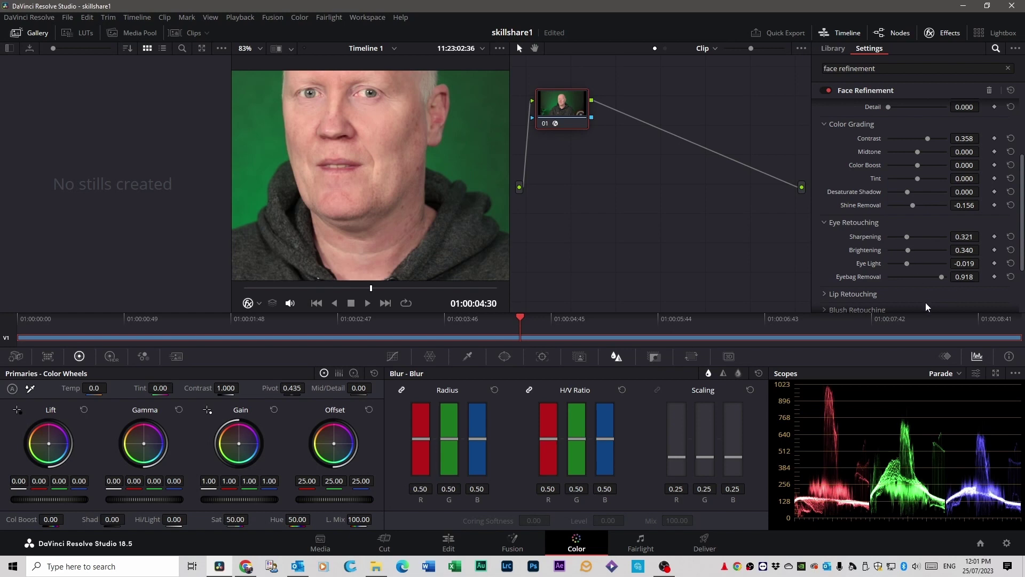
pyautogui.moveTo(905, 264)
pyautogui.mouseDown()
pyautogui.moveTo(957, 279)
pyautogui.moveTo(907, 271)
pyautogui.mouseUp()
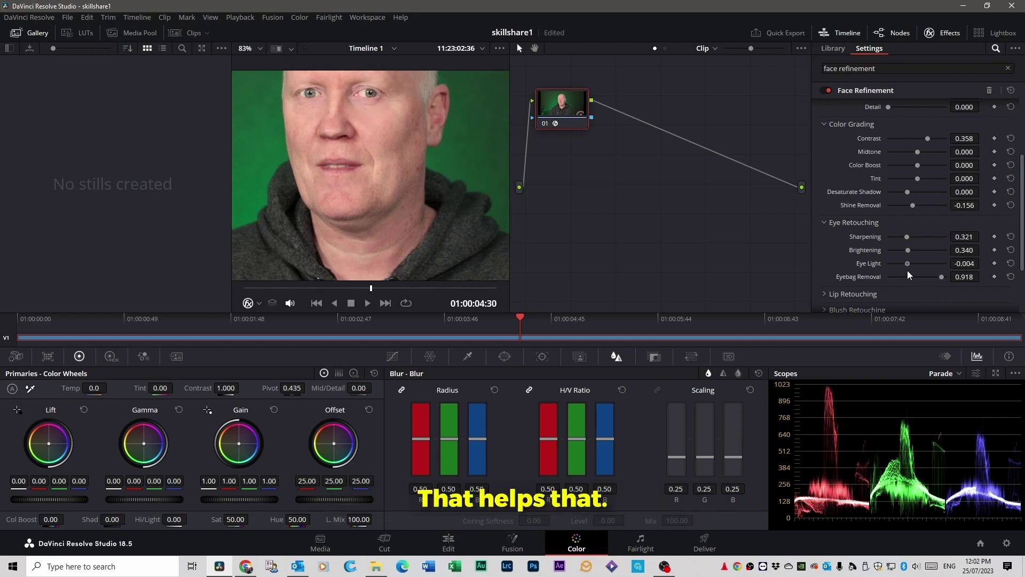
# Shift the lip Hue and set the Blush Hue to 0.468.
pyautogui.click(887, 293)
pyautogui.scroll(-3, 884, 256)
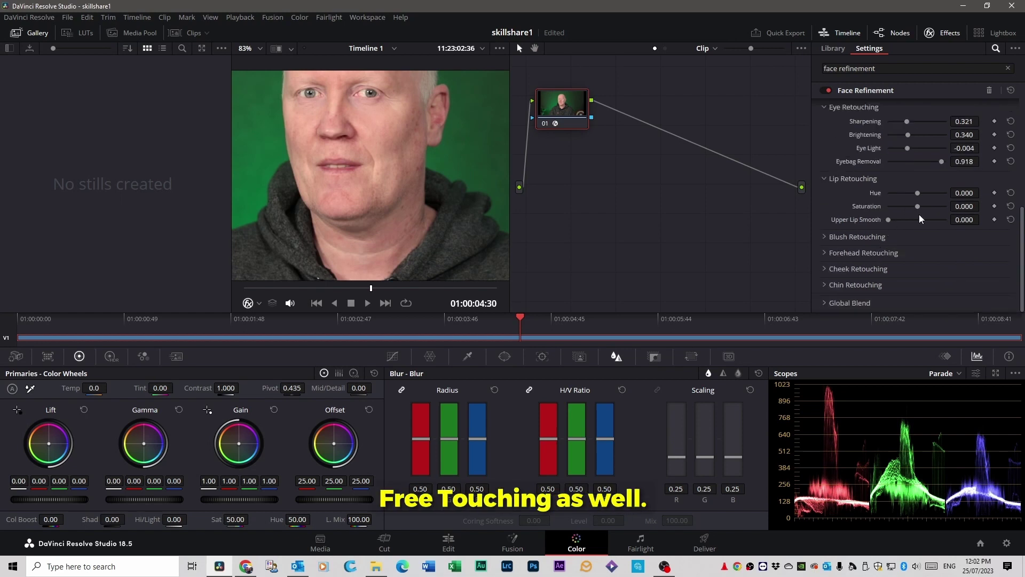
pyautogui.moveTo(915, 193)
pyautogui.mouseDown()
pyautogui.moveTo(948, 193)
pyautogui.moveTo(914, 194)
pyautogui.moveTo(953, 208)
pyautogui.moveTo(919, 205)
pyautogui.moveTo(915, 216)
pyautogui.mouseUp()
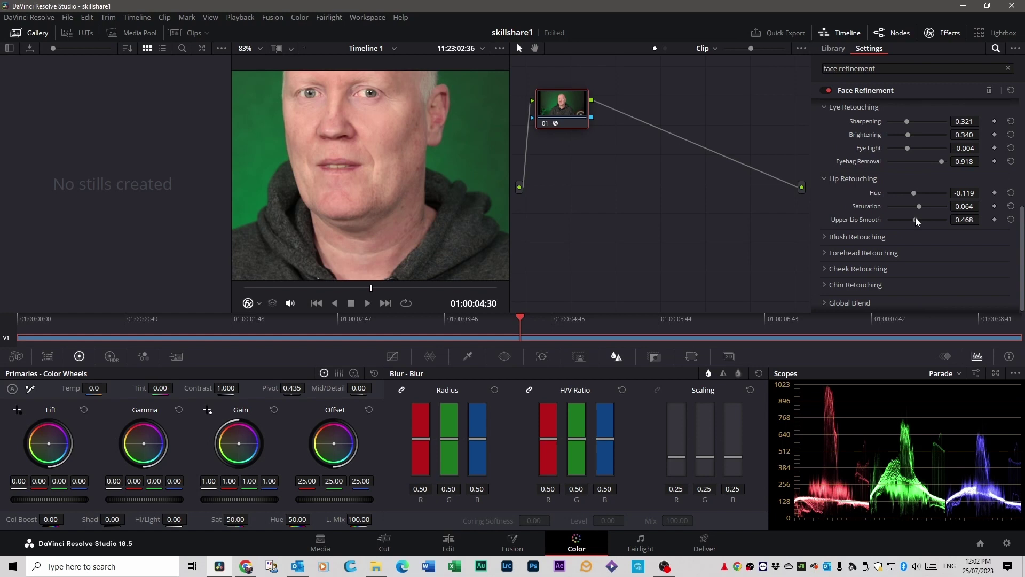
pyautogui.click(825, 238)
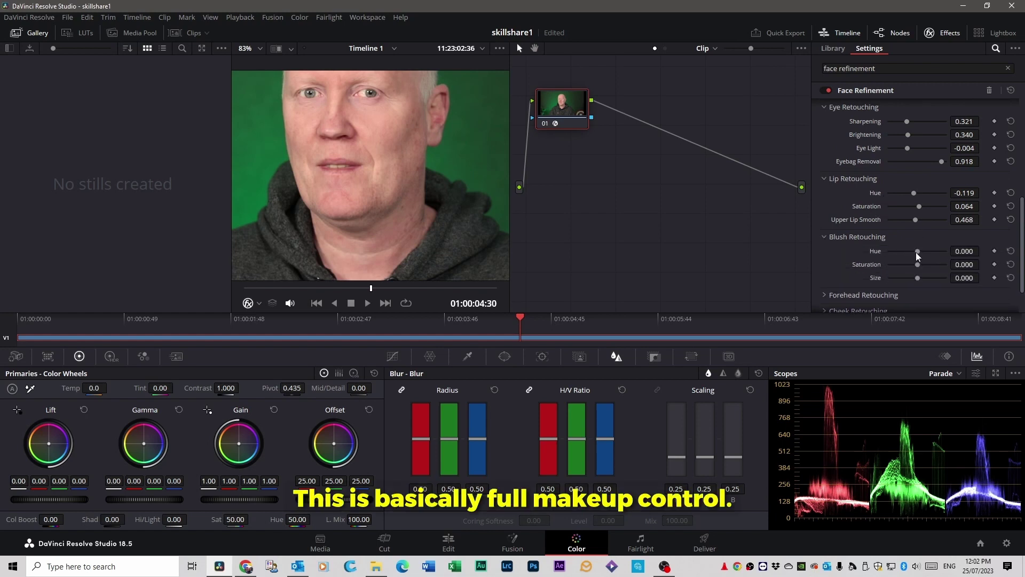
pyautogui.moveTo(915, 252)
pyautogui.mouseDown()
pyautogui.moveTo(951, 249)
pyautogui.moveTo(931, 255)
pyautogui.mouseUp()
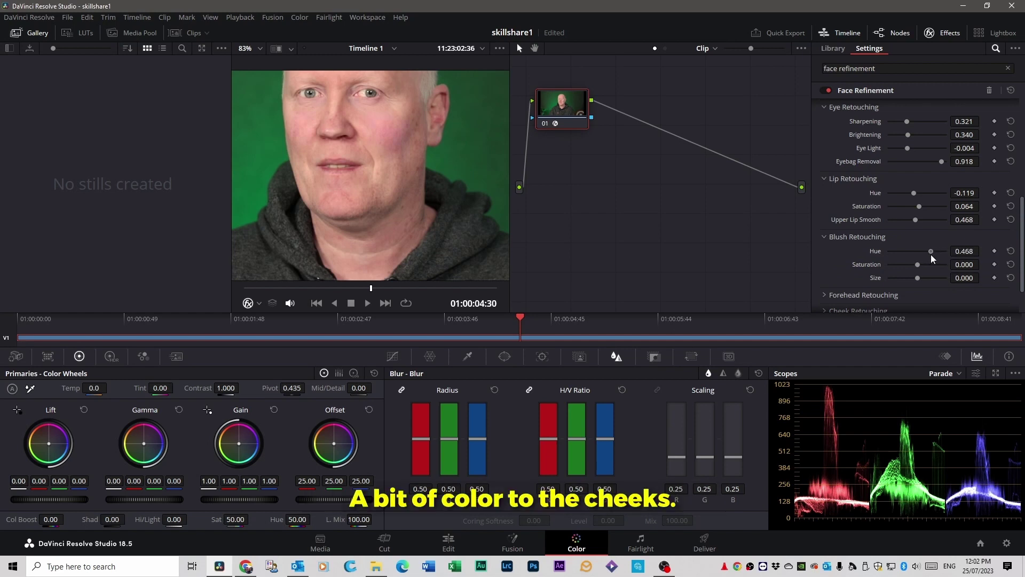
# Expand Forehead Retouching and set its Smooth to 0.994.
pyautogui.scroll(-1, 854, 297)
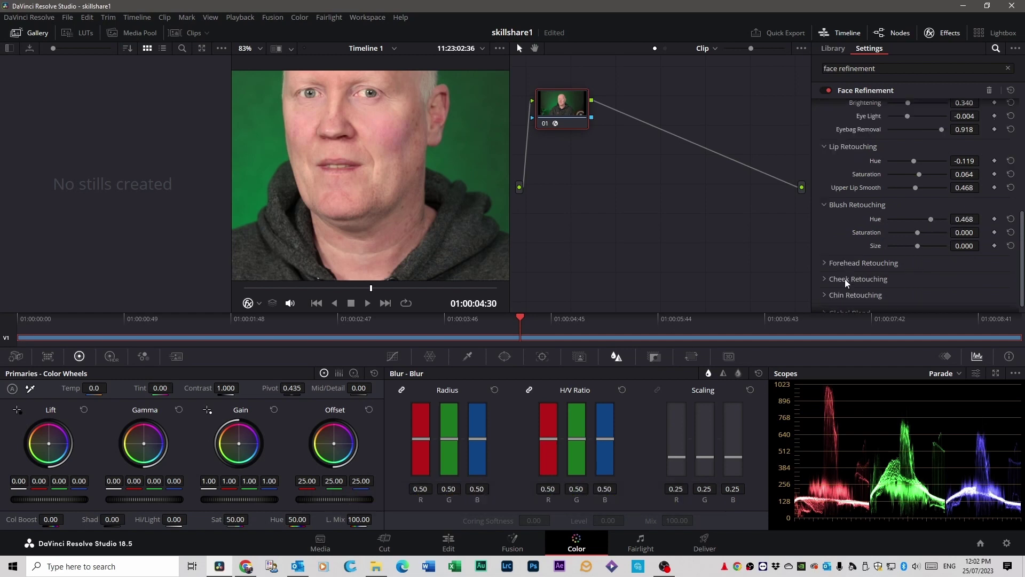
pyautogui.click(824, 263)
pyautogui.scroll(-2, 412, 182)
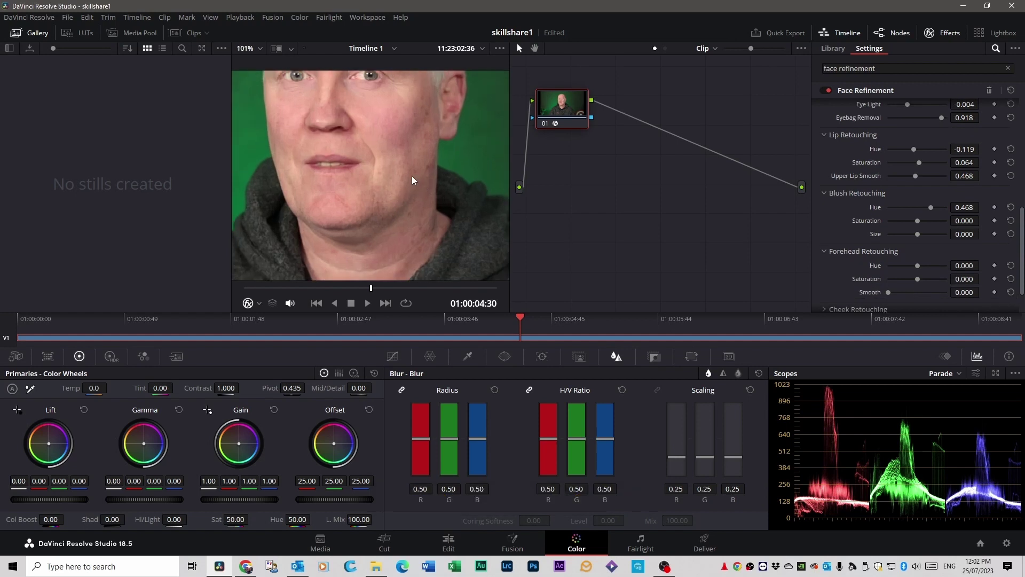
pyautogui.scroll(-1, 415, 172)
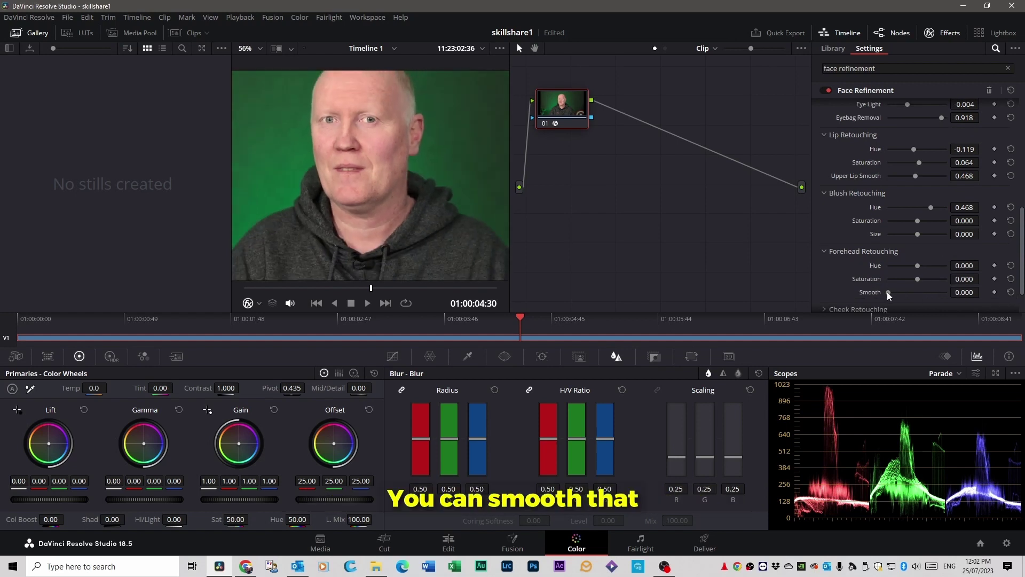
pyautogui.moveTo(887, 292); pyautogui.dragTo(915, 293)
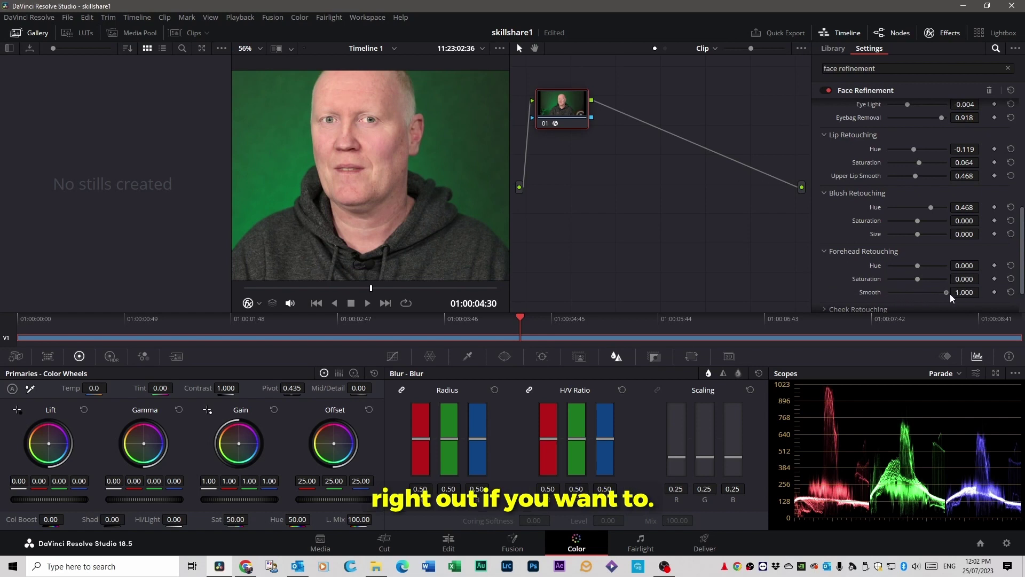
# Expand Cheek and Chin retouching, set chin Saturation to 0.009, and reveal Global Blend.
pyautogui.scroll(-2, 901, 256)
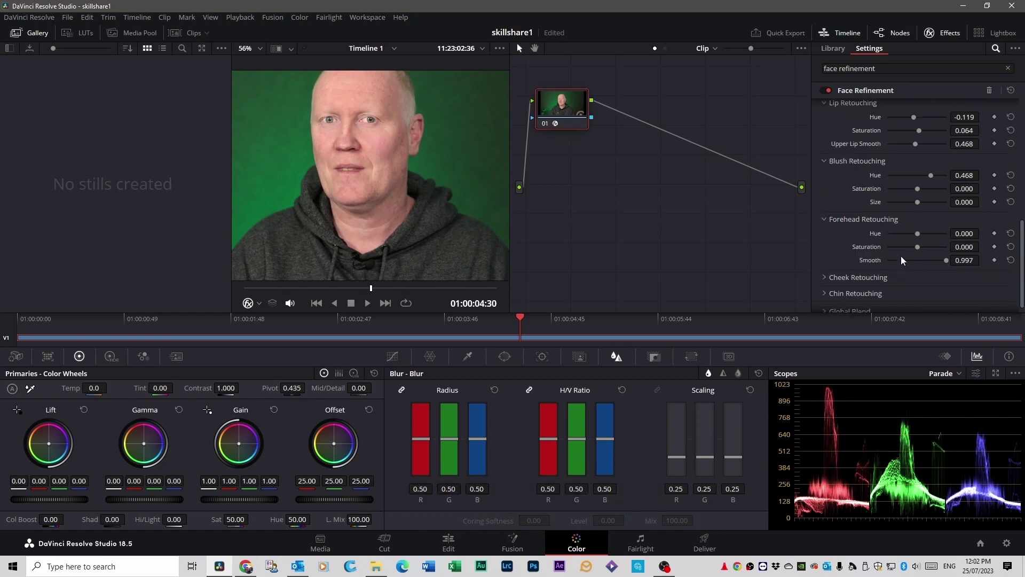
pyautogui.click(826, 276)
pyautogui.scroll(-2, 902, 261)
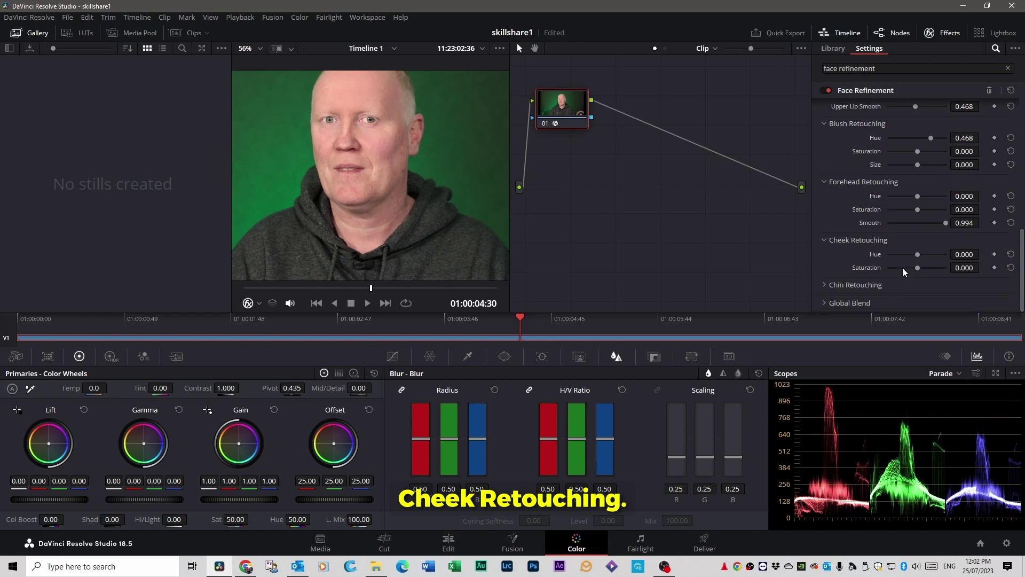
pyautogui.click(822, 285)
pyautogui.scroll(-2, 912, 278)
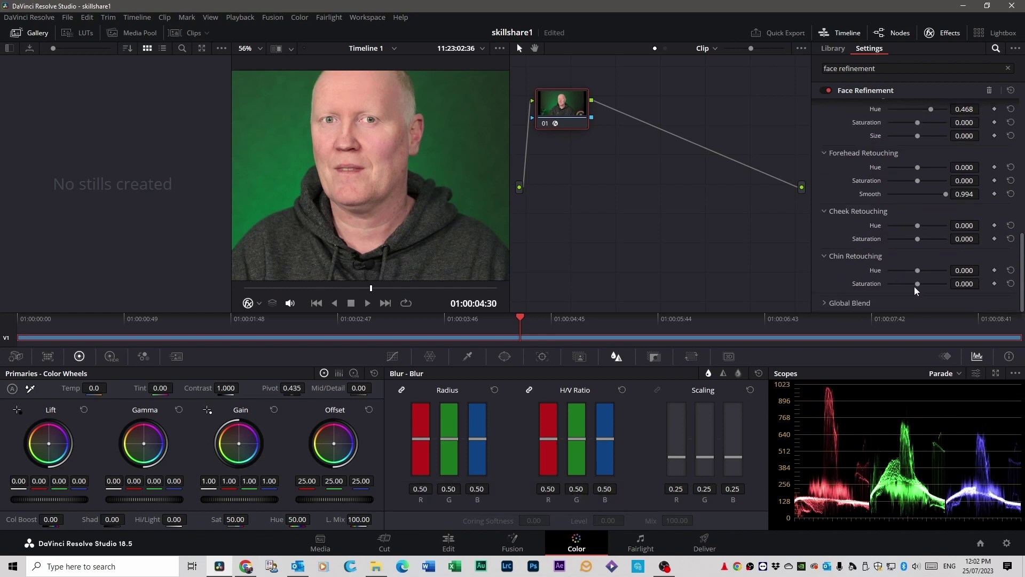
pyautogui.moveTo(917, 284)
pyautogui.mouseDown()
pyautogui.moveTo(878, 281)
pyautogui.moveTo(942, 278)
pyautogui.moveTo(918, 280)
pyautogui.mouseUp()
pyautogui.click(828, 301)
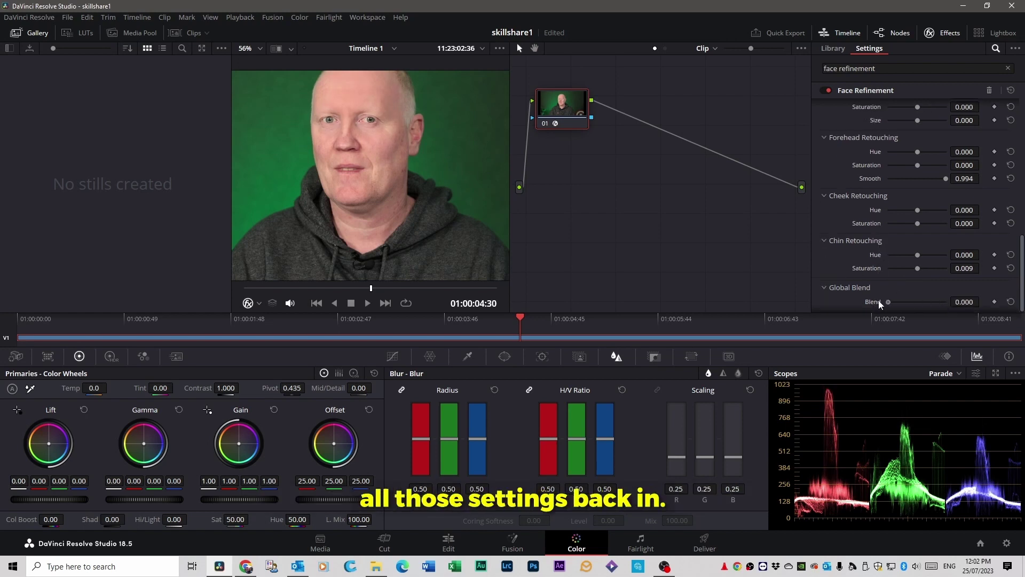
# Reduce the Face Refinement Global Blend to 0.982 and play the retouched clip.
pyautogui.moveTo(962, 304); pyautogui.dragTo(946, 307)
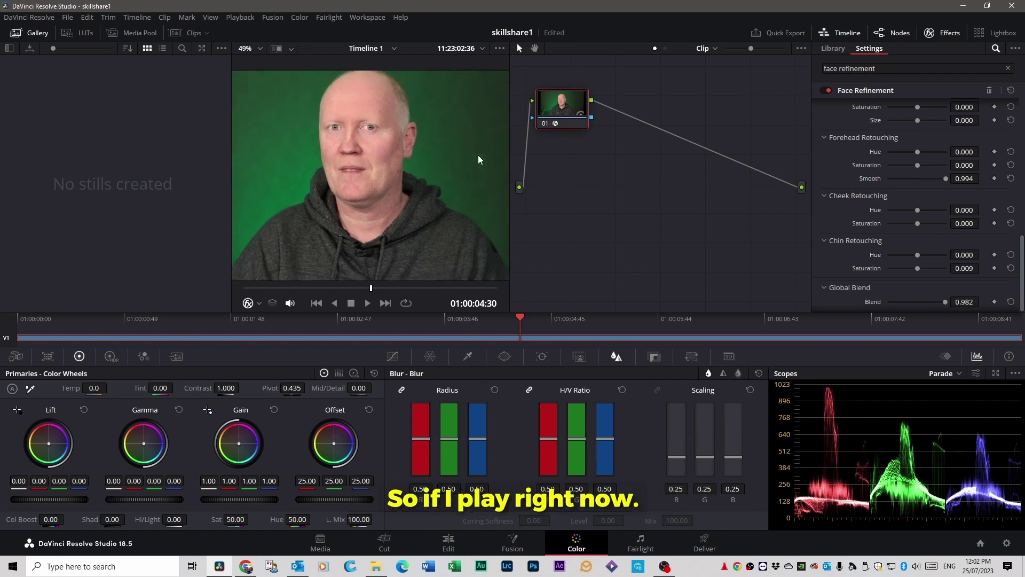
pyautogui.press('space')
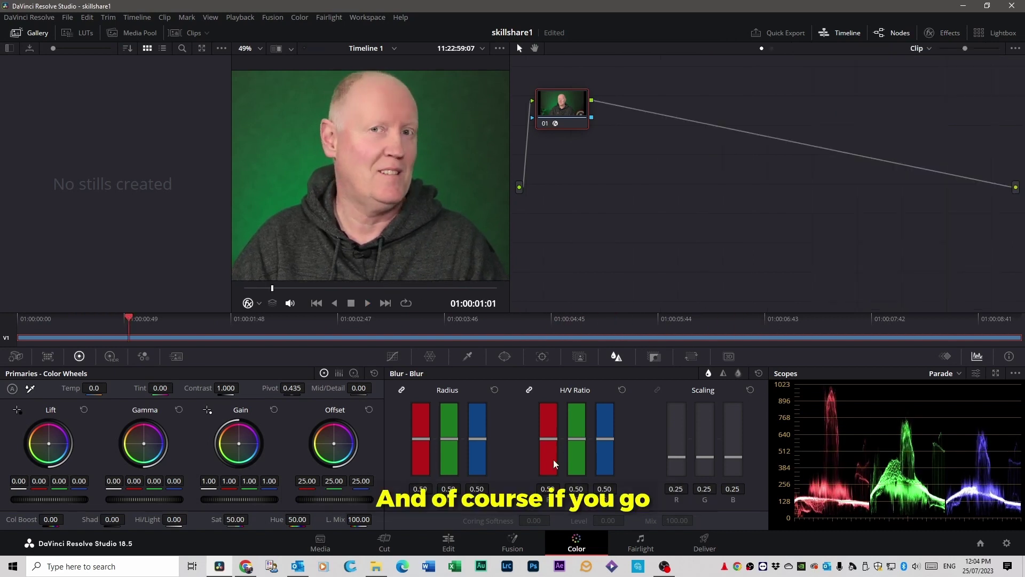
# On the Edit page, compare the clip's Beauty OpenFX off and on in the Inspector, leave it enabled, and play.
pyautogui.click(448, 542)
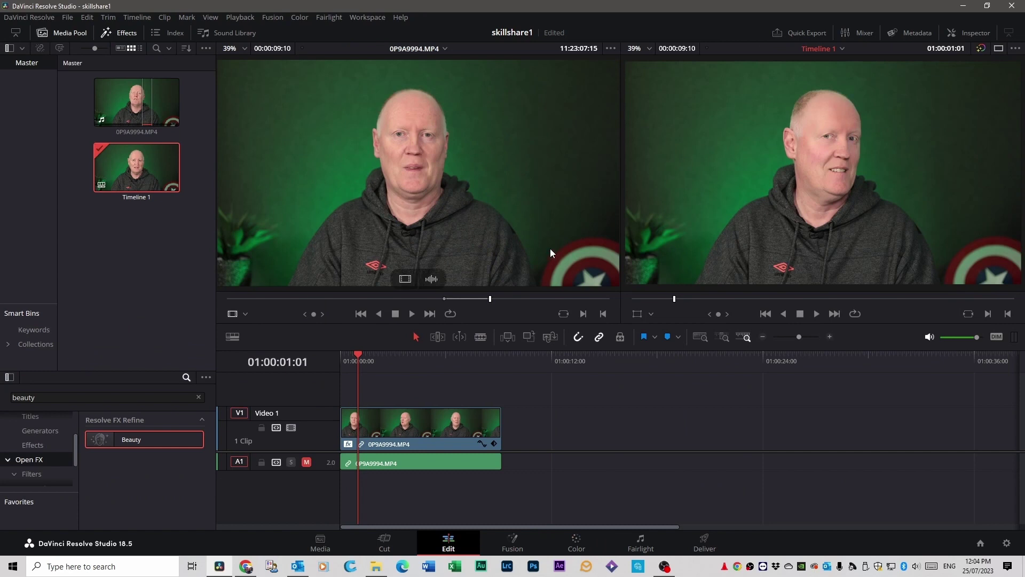
pyautogui.click(974, 33)
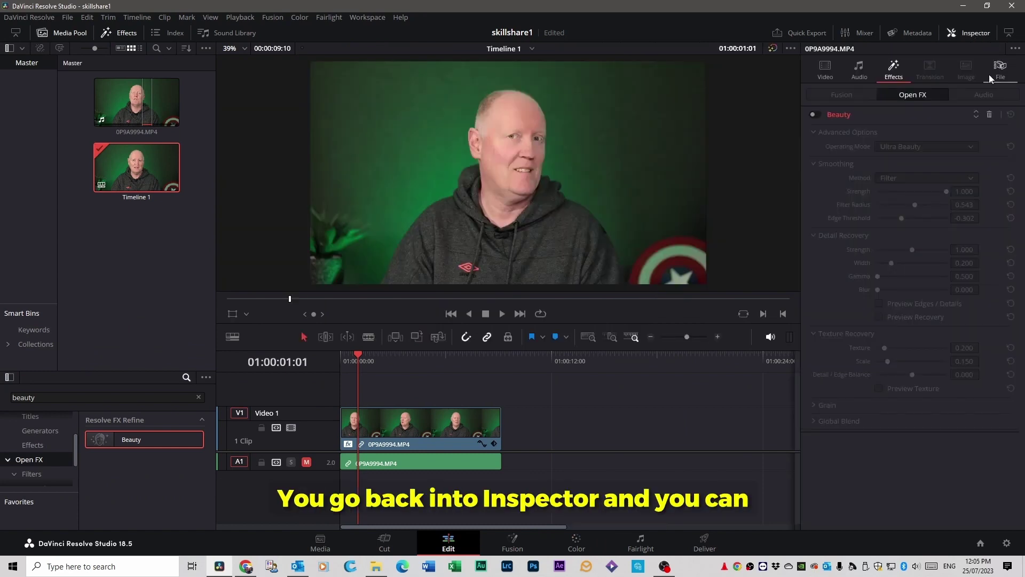
pyautogui.click(815, 115)
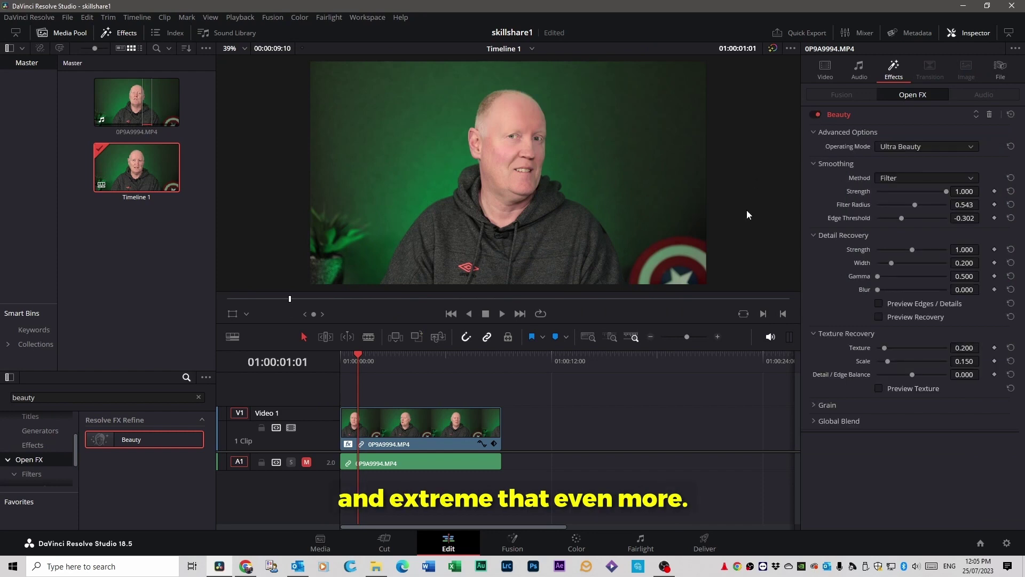
pyautogui.click(818, 115)
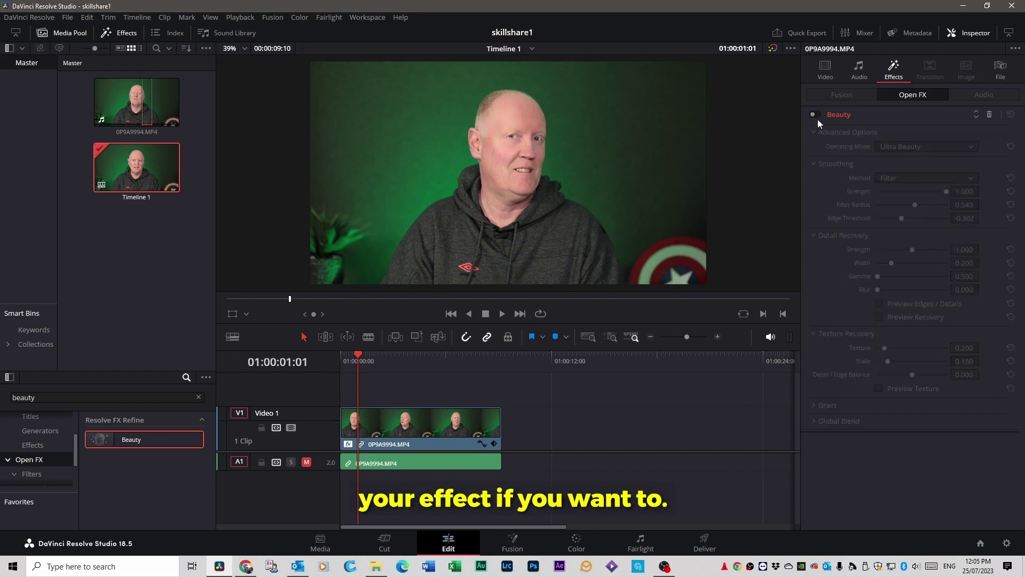
pyautogui.click(817, 116)
pyautogui.press('space')
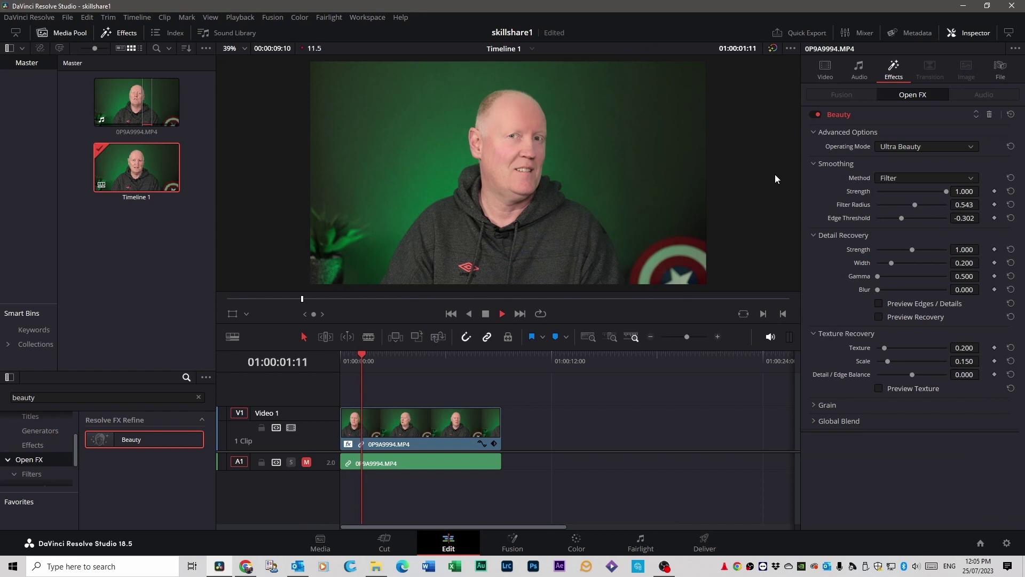